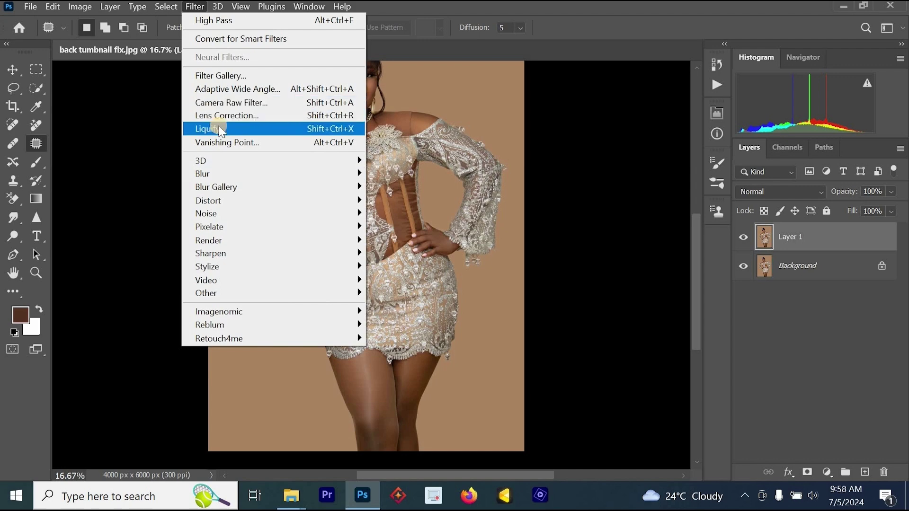
Open the Liquify filter on Layer 1 and set the warp brush size to 700
{"action": "left_click", "coordinate": [212, 128]}
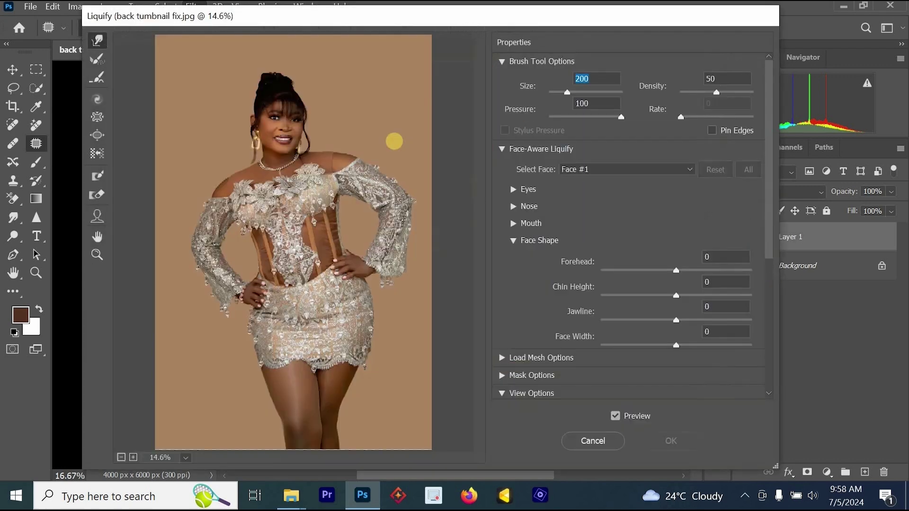
{"action": "left_click", "coordinate": [300, 164]}
{"action": "left_click_drag", "start_coordinate": [298, 409], "coordinate": [339, 267]}
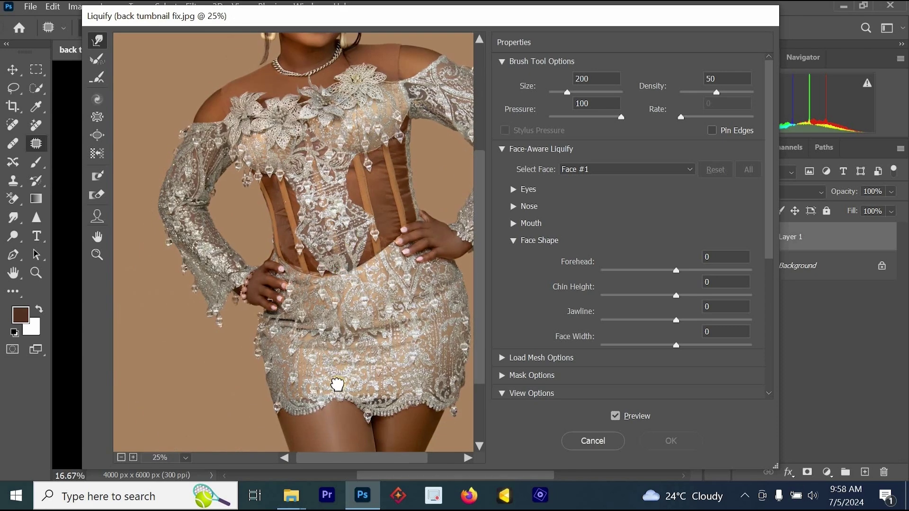
{"action": "left_click_drag", "start_coordinate": [336, 385], "coordinate": [333, 444]}
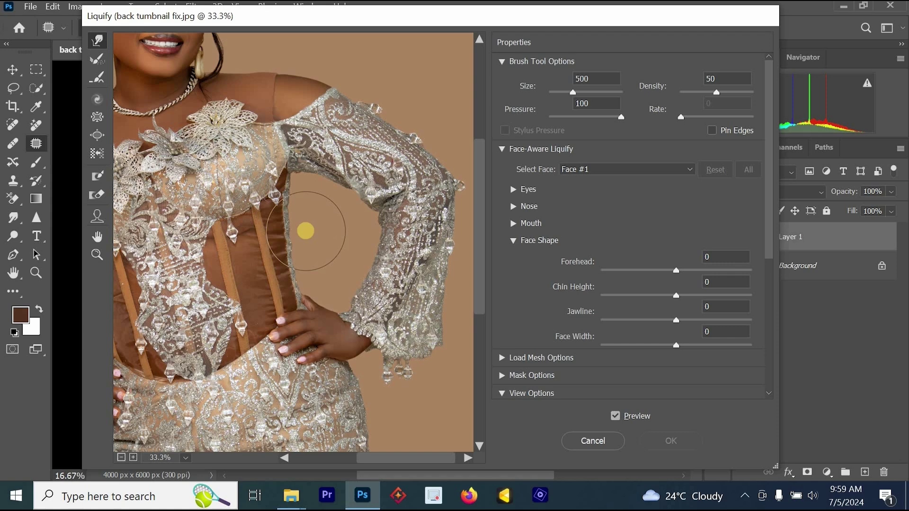
{"action": "key", "text": "alt"}
{"action": "key", "text": "bracketright"}
{"action": "key", "text": "bracketright"}
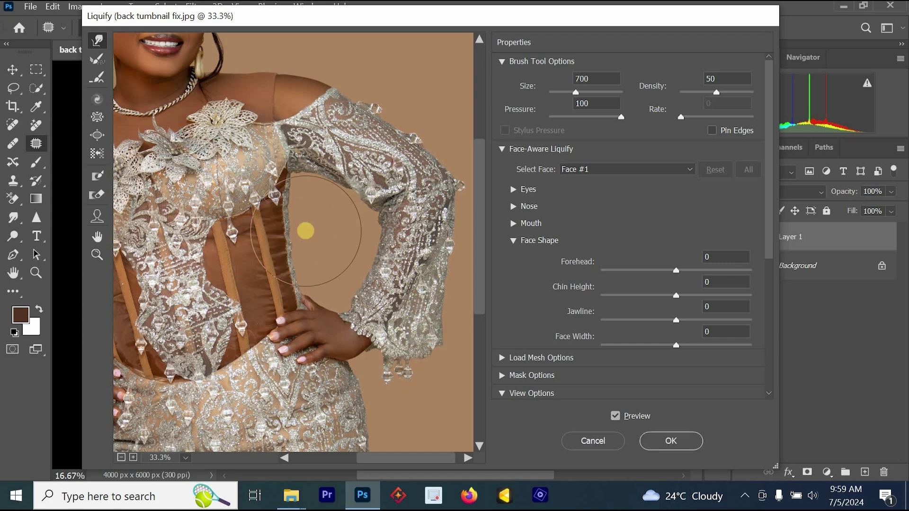
Push the waist contour on the woman's left side inward with the Forward Warp tool
{"action": "left_click", "coordinate": [96, 42]}
{"action": "left_click", "coordinate": [251, 186]}
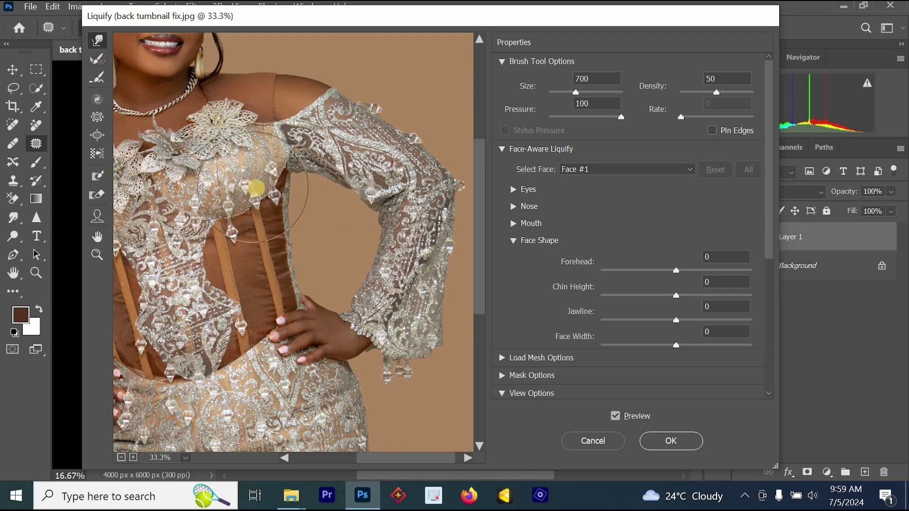
{"action": "mouse_move", "coordinate": [256, 188]}
{"action": "left_mouse_down"}
{"action": "mouse_move", "coordinate": [284, 232]}
{"action": "mouse_move", "coordinate": [297, 234]}
{"action": "mouse_move", "coordinate": [311, 268]}
{"action": "mouse_move", "coordinate": [300, 269]}
{"action": "mouse_move", "coordinate": [303, 236]}
{"action": "mouse_move", "coordinate": [291, 208]}
{"action": "mouse_move", "coordinate": [295, 247]}
{"action": "mouse_move", "coordinate": [285, 261]}
{"action": "mouse_move", "coordinate": [294, 241]}
{"action": "left_mouse_up"}
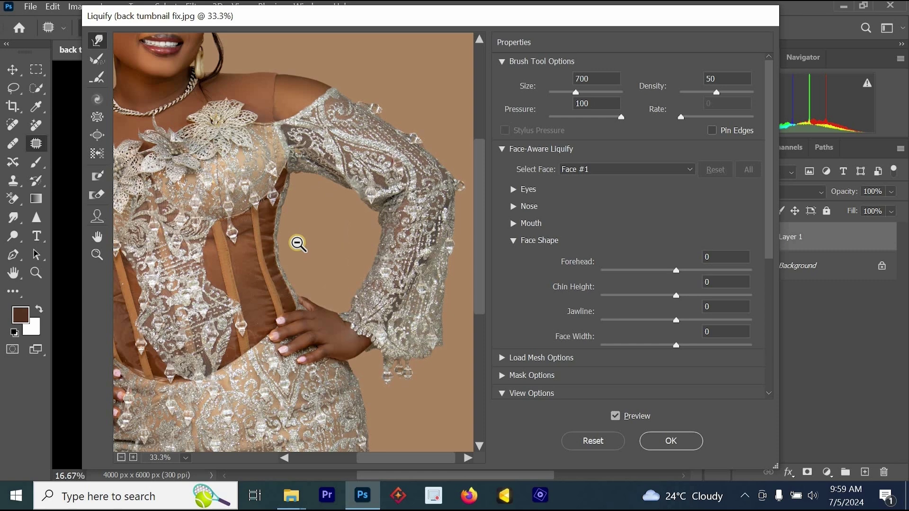
Push the waist contour on the woman's right side inward with the size 700 Forward Warp brush
{"action": "left_click", "coordinate": [297, 243], "text": "alt"}
{"action": "left_click_drag", "start_coordinate": [181, 281], "coordinate": [300, 263]}
{"action": "left_click", "coordinate": [241, 246], "text": "ctrl"}
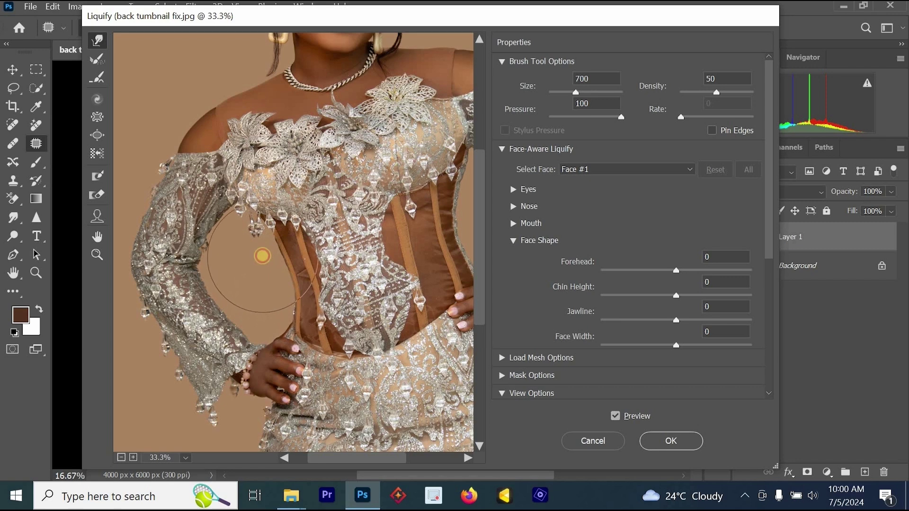
{"action": "left_click", "coordinate": [269, 259], "text": "alt"}
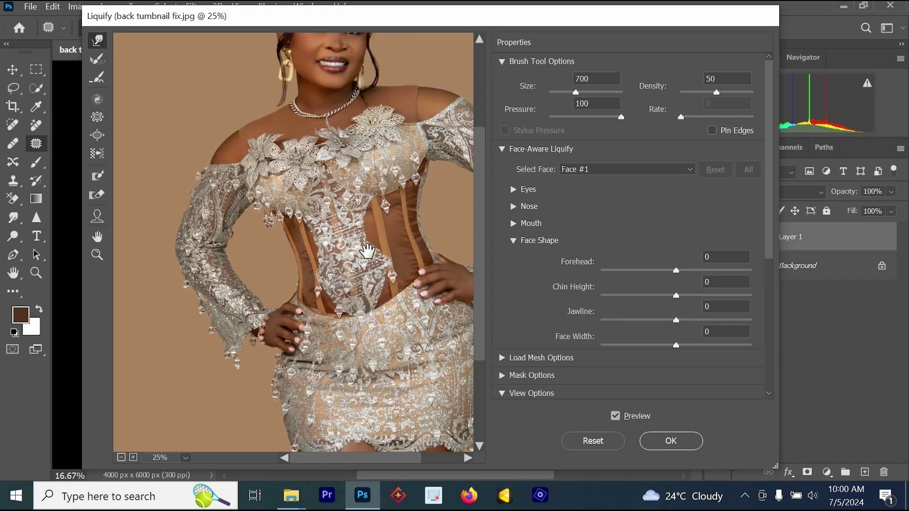
Try to reshape the waist further on the woman's left side, above her hand, and undo that stroke
{"action": "mouse_move", "coordinate": [351, 258]}
{"action": "left_mouse_down"}
{"action": "mouse_move", "coordinate": [320, 268]}
{"action": "mouse_move", "coordinate": [310, 288]}
{"action": "left_mouse_up"}
{"action": "left_click", "coordinate": [377, 178], "text": "ctrl"}
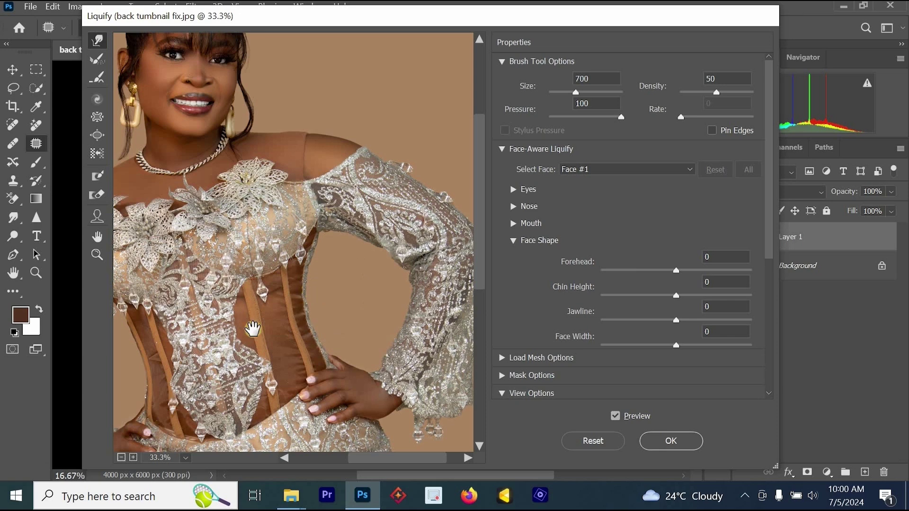
{"action": "left_click_drag", "start_coordinate": [252, 328], "coordinate": [330, 293]}
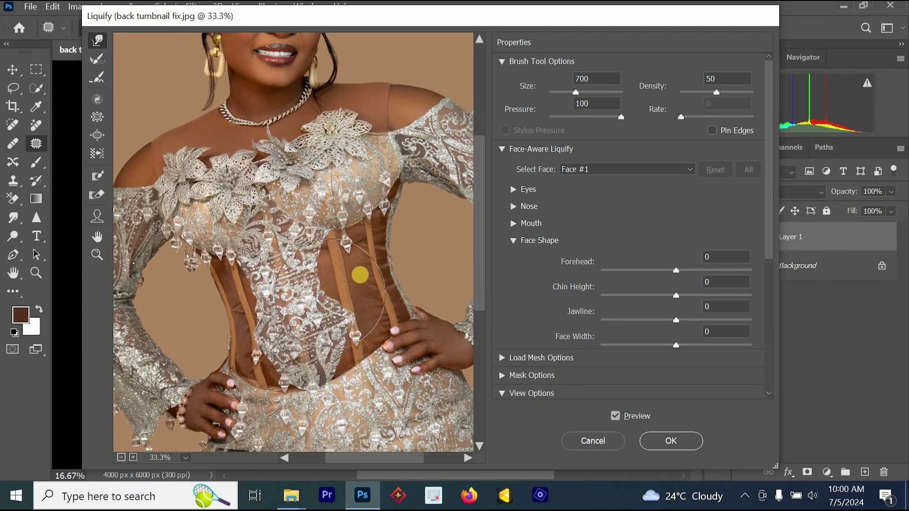
{"action": "left_click_drag", "start_coordinate": [381, 271], "coordinate": [388, 286]}
{"action": "key", "text": "ctrl+z"}
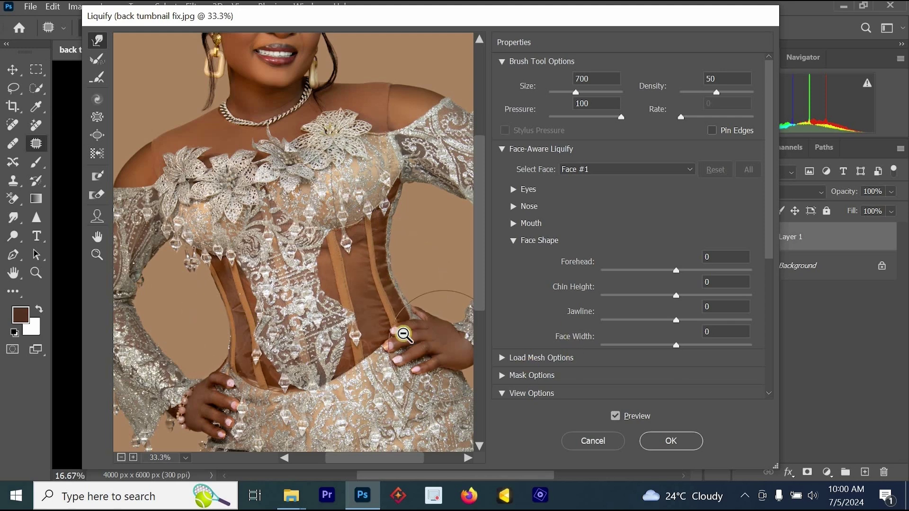
Compare the slimmed waist with the original image by switching the Liquify preview off and on
{"action": "left_click", "coordinate": [403, 335], "text": "alt"}
{"action": "left_click", "coordinate": [403, 335], "text": "alt"}
{"action": "left_click", "coordinate": [403, 335], "text": "alt"}
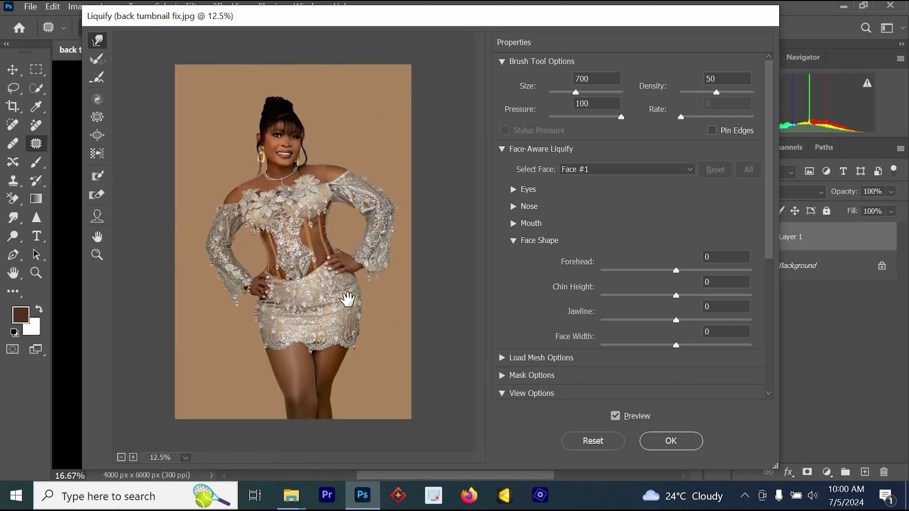
{"action": "left_click", "coordinate": [310, 268], "text": "ctrl"}
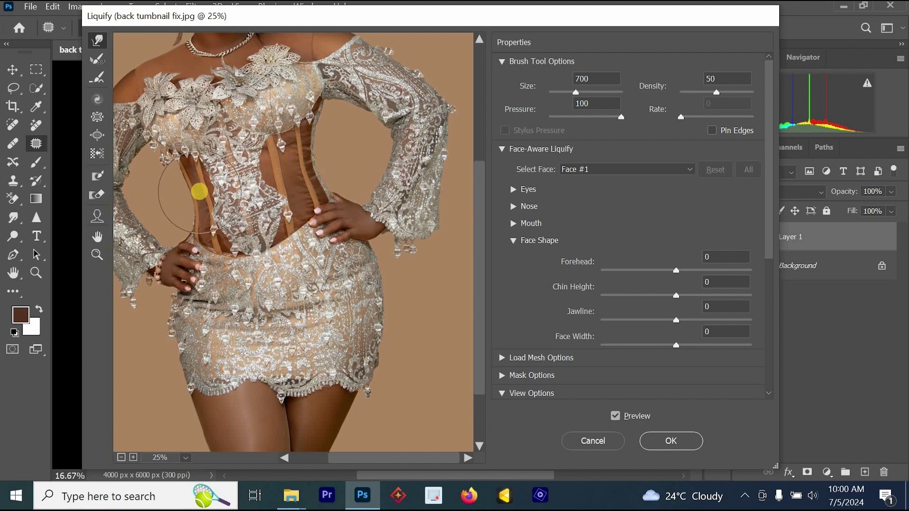
{"action": "key", "text": "p"}
{"action": "key", "text": "p"}
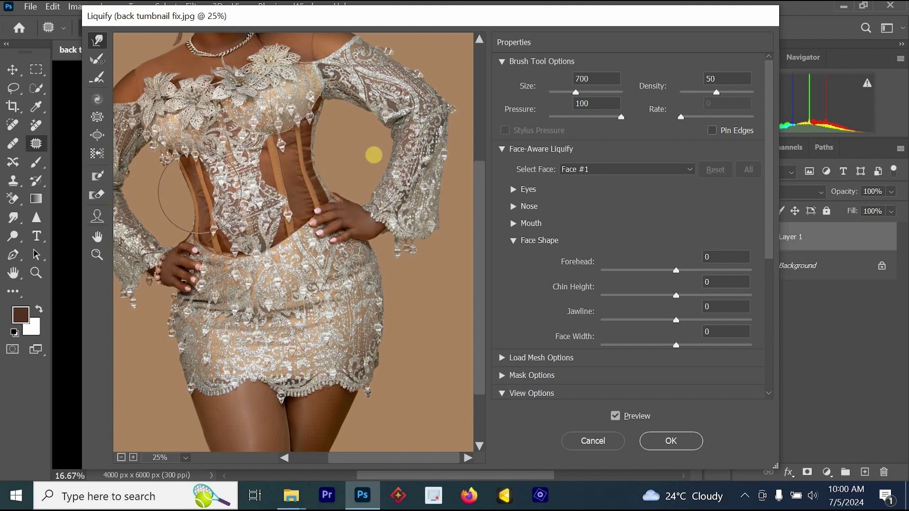
{"action": "left_click", "coordinate": [616, 414]}
{"action": "left_click", "coordinate": [616, 414]}
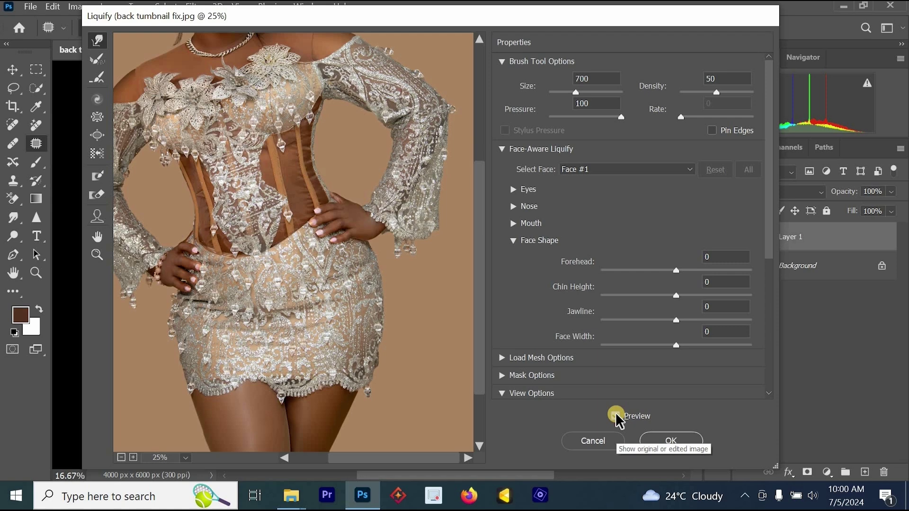
{"action": "left_click", "coordinate": [616, 415]}
{"action": "left_click", "coordinate": [616, 416]}
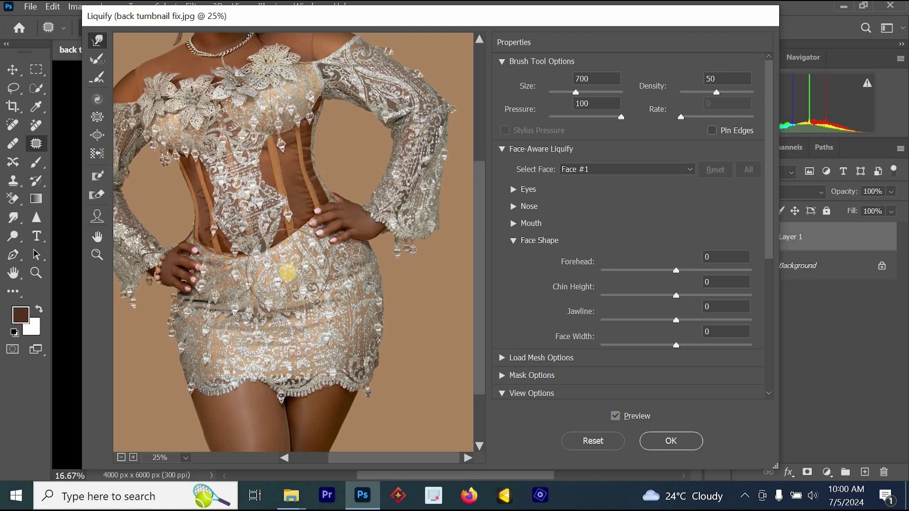
Enlarge the Forward Warp brush to 1600 and push the hips outward on both sides of the skirt
{"action": "key", "text": "ctrl+minus"}
{"action": "left_click", "coordinate": [302, 236], "text": "ctrl"}
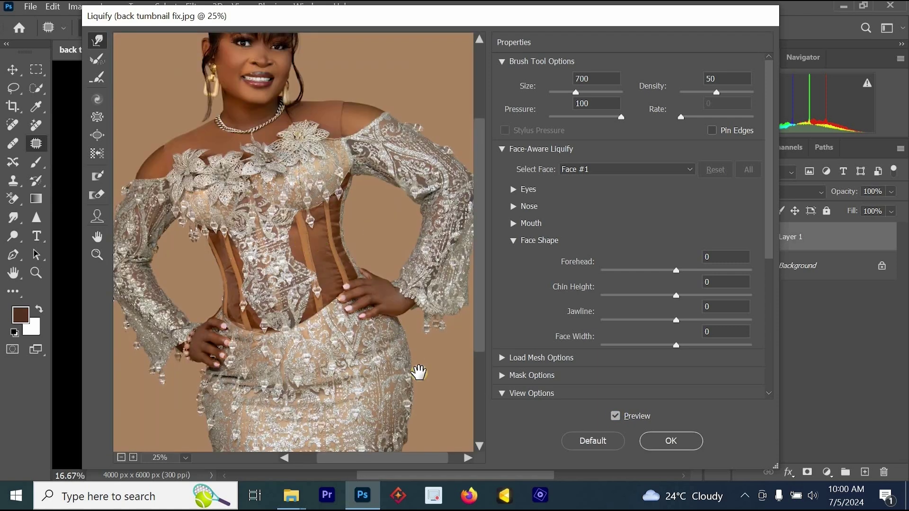
{"action": "left_click_drag", "start_coordinate": [381, 257], "coordinate": [361, 192]}
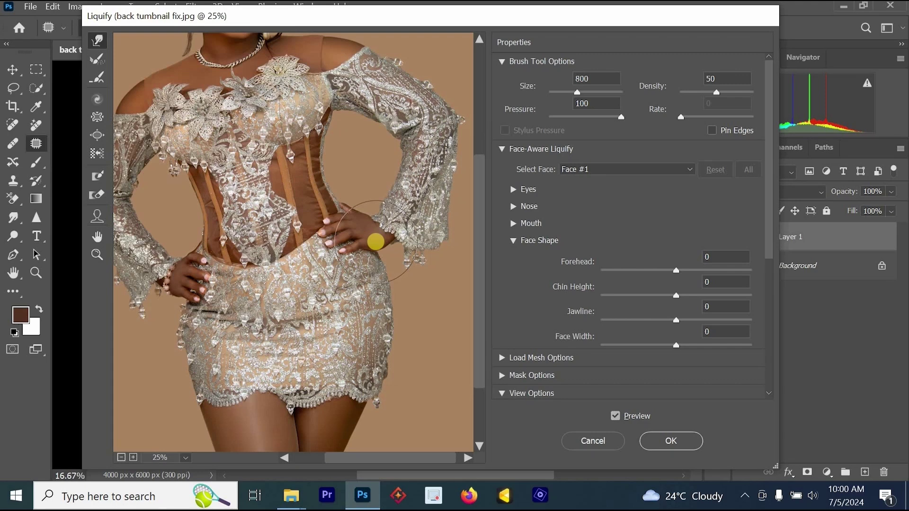
{"action": "key", "text": "bracketright"}
{"action": "key", "text": "bracketright"}
{"action": "key", "text": "bracketright"}
{"action": "key", "text": "bracketright"}
{"action": "key", "text": "bracketright"}
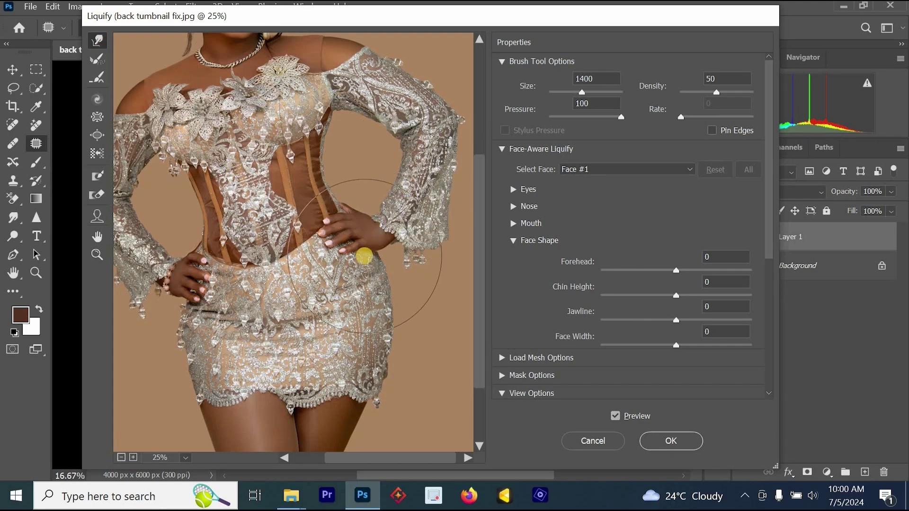
{"action": "key", "text": "bracketright"}
{"action": "key", "text": "bracketright"}
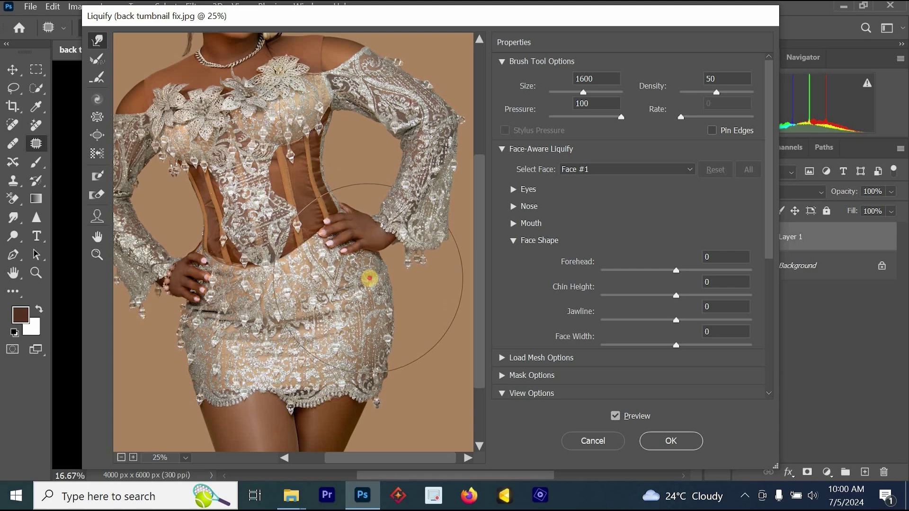
{"action": "left_click_drag", "start_coordinate": [370, 279], "coordinate": [372, 277]}
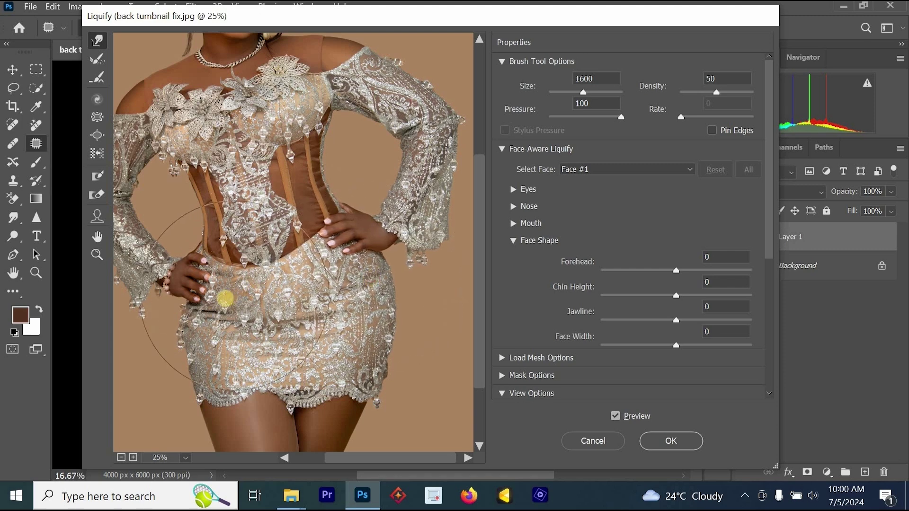
{"action": "left_click_drag", "start_coordinate": [225, 298], "coordinate": [200, 299]}
Nudge both sides of the waist slightly inward with the size 1600 brush, and compare with the original
{"action": "left_click", "coordinate": [287, 298], "text": "alt"}
{"action": "left_click", "coordinate": [293, 291], "text": "alt"}
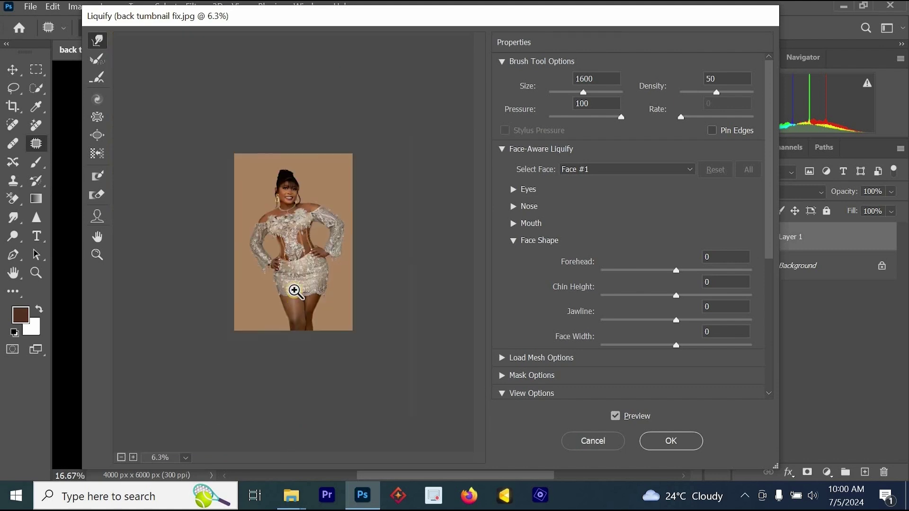
{"action": "key", "text": "ctrl+plus"}
{"action": "key", "text": "ctrl+plus"}
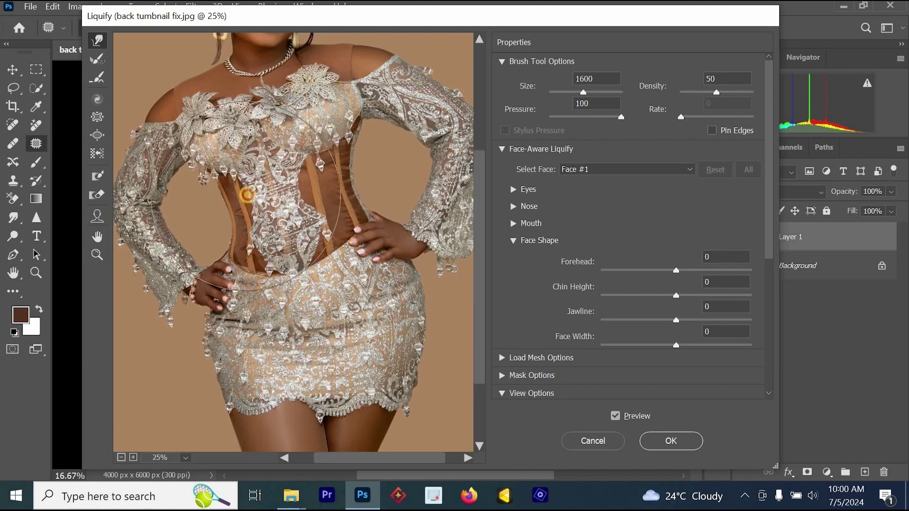
{"action": "left_click_drag", "start_coordinate": [247, 195], "coordinate": [250, 195]}
{"action": "left_click_drag", "start_coordinate": [338, 171], "coordinate": [335, 171]}
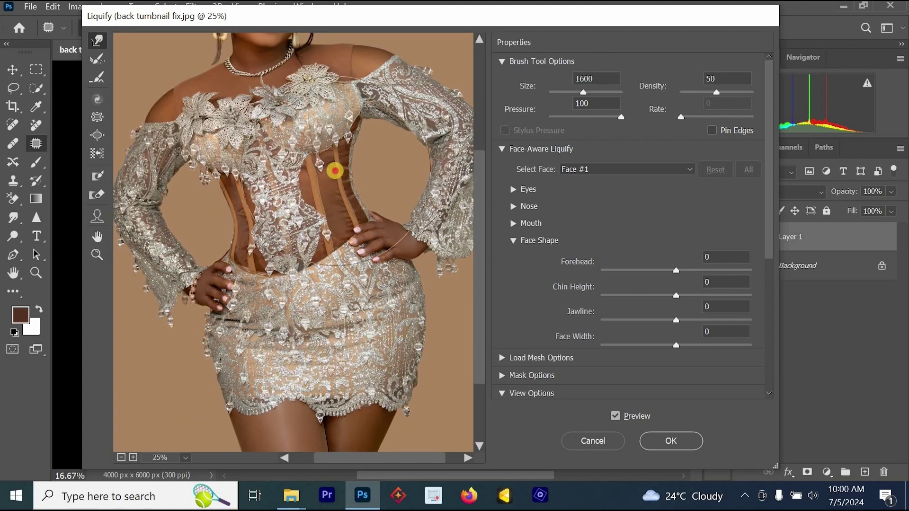
{"action": "left_click", "coordinate": [615, 415]}
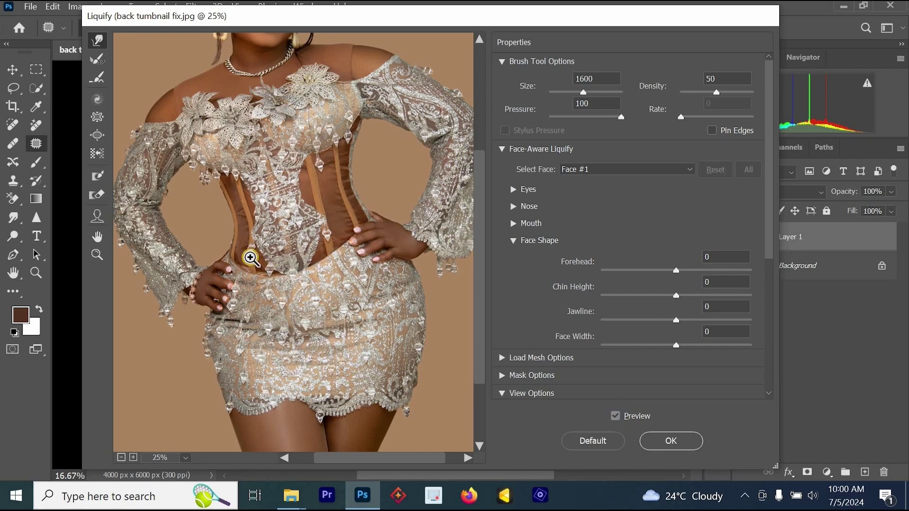
Try to refine the waist edge above the woman's right hand with the warp brush reduced to 600, and undo the stroke
{"action": "left_click", "coordinate": [247, 262], "text": "alt"}
{"action": "left_click", "coordinate": [271, 270], "text": "alt"}
{"action": "left_click", "coordinate": [277, 272], "text": "ctrl"}
{"action": "left_click", "coordinate": [279, 273], "text": "ctrl"}
{"action": "left_click", "coordinate": [279, 272], "text": "ctrl"}
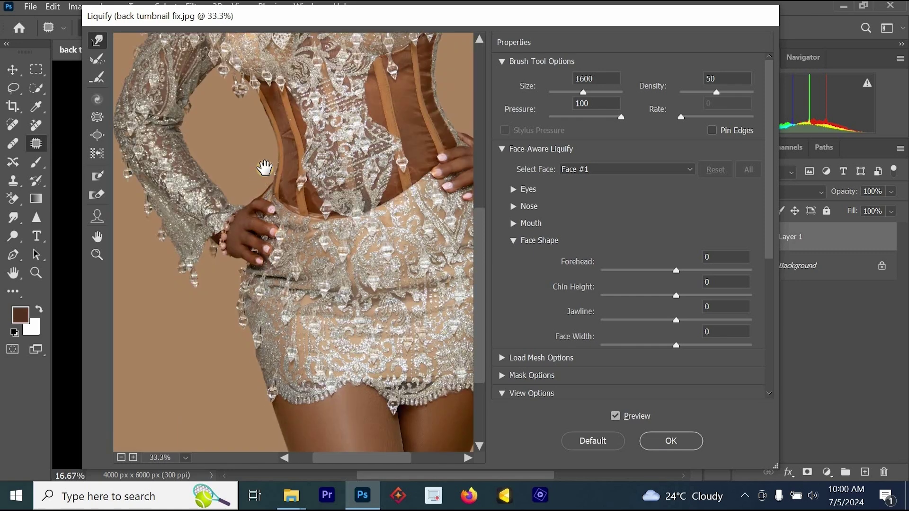
{"action": "left_click_drag", "start_coordinate": [264, 186], "coordinate": [252, 223]}
{"action": "left_click", "coordinate": [251, 224], "text": "ctrl"}
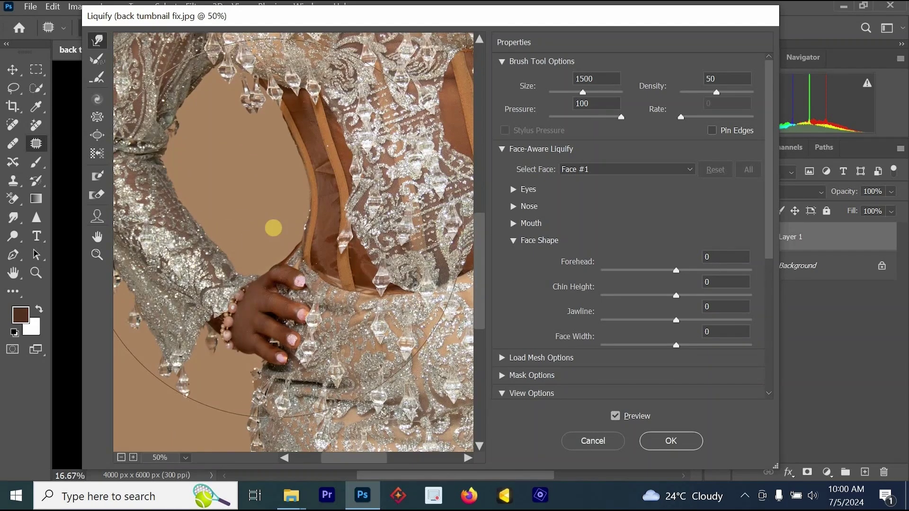
{"action": "key", "text": "bracketleft"}
{"action": "key", "text": "bracketleft"}
{"action": "key", "text": "bracketleft"}
{"action": "key", "text": "bracketleft"}
{"action": "key", "text": "bracketleft"}
{"action": "key", "text": "bracketleft"}
{"action": "key", "text": "bracketleft"}
{"action": "key", "text": "bracketleft"}
{"action": "key", "text": "bracketleft"}
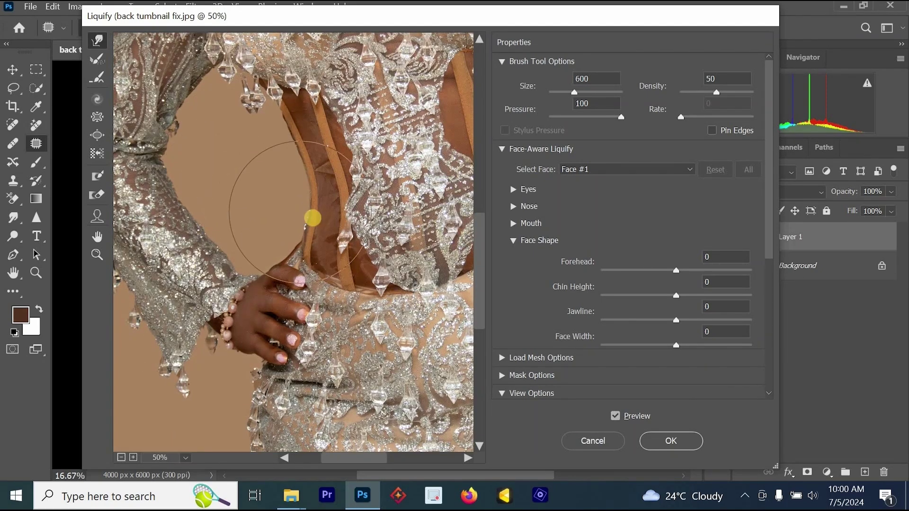
{"action": "mouse_move", "coordinate": [312, 218]}
{"action": "left_mouse_down"}
{"action": "mouse_move", "coordinate": [296, 244]}
{"action": "mouse_move", "coordinate": [381, 346]}
{"action": "mouse_move", "coordinate": [374, 422]}
{"action": "left_mouse_up"}
{"action": "key", "text": "ctrl+z"}
Enlarge the bust on the woman's left side using the Bloat tool with a brush size of 1100
{"action": "left_click", "coordinate": [382, 345], "text": "alt"}
{"action": "left_click", "coordinate": [382, 345], "text": "alt"}
{"action": "left_click", "coordinate": [96, 61]}
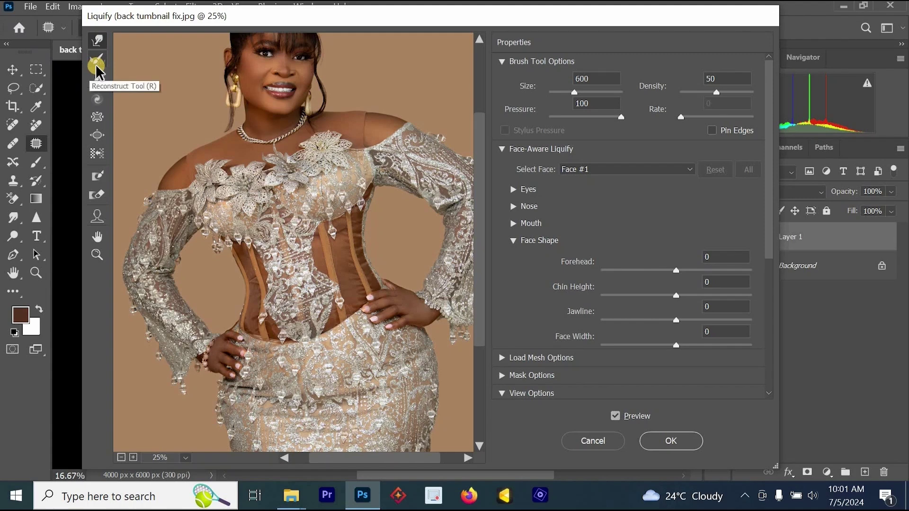
{"action": "left_click", "coordinate": [97, 136]}
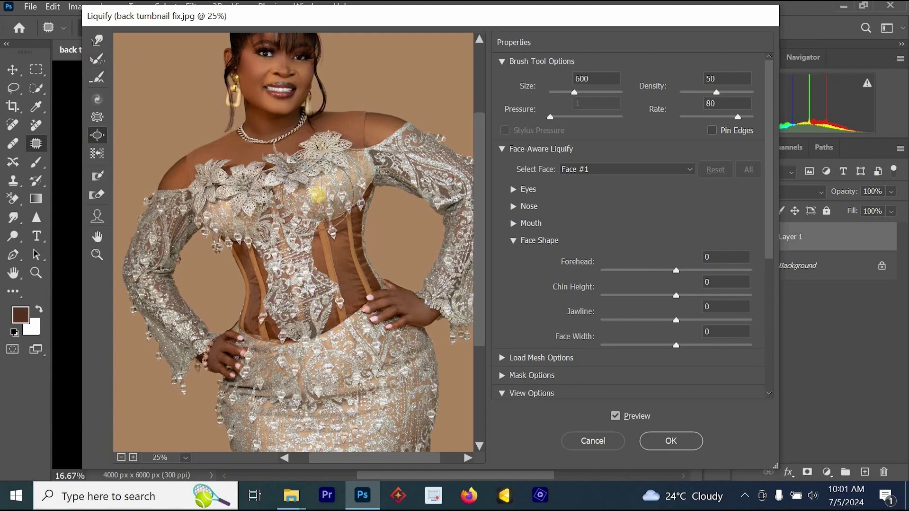
{"action": "key", "text": "bracketright"}
{"action": "key", "text": "bracketright"}
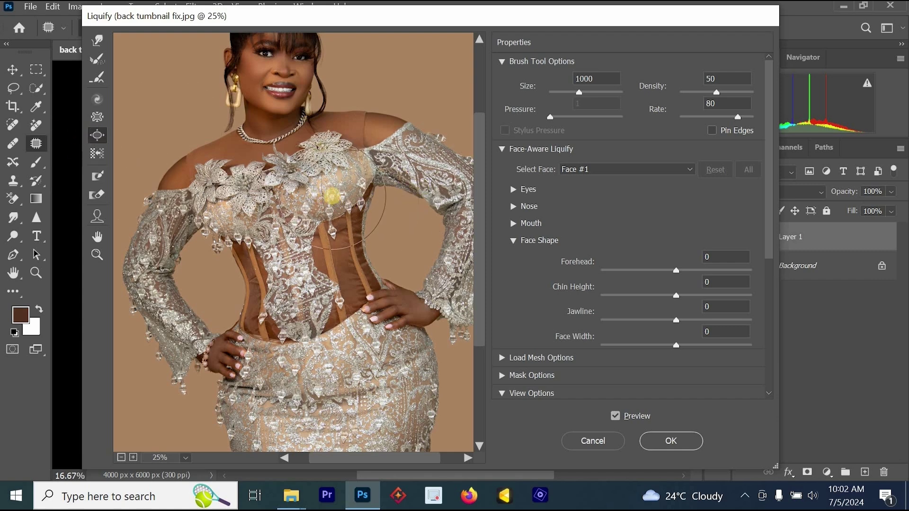
{"action": "key", "text": "bracketright"}
{"action": "left_click_drag", "start_coordinate": [331, 195], "coordinate": [331, 194]}
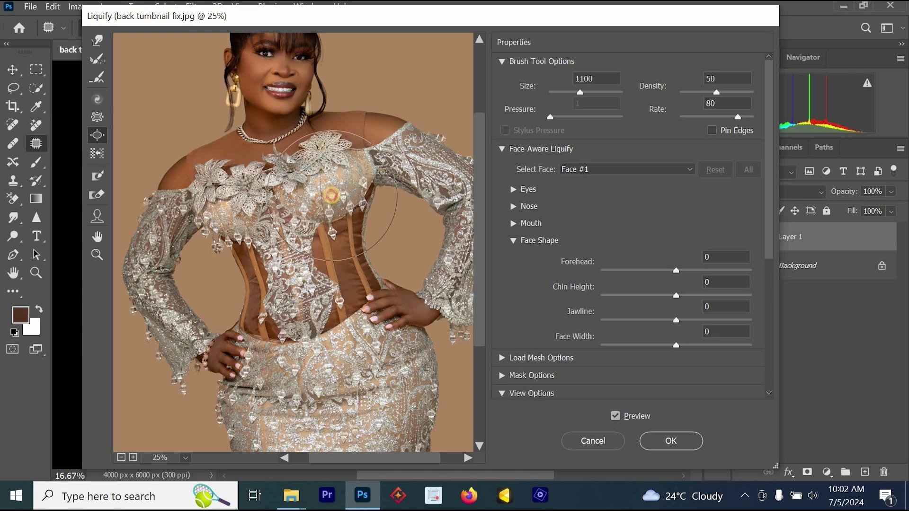
{"action": "key", "text": "ctrl+z"}
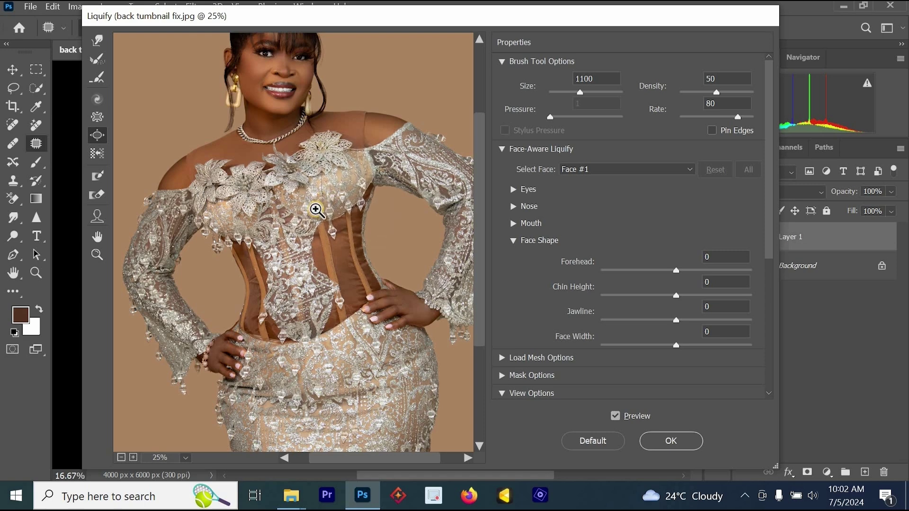
{"action": "key", "text": "ctrl+shift+z"}
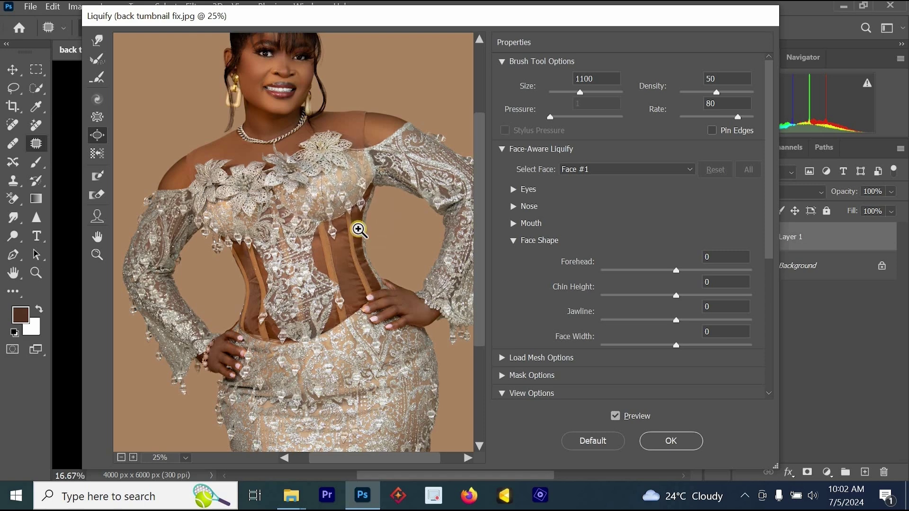
{"action": "left_click", "coordinate": [276, 211]}
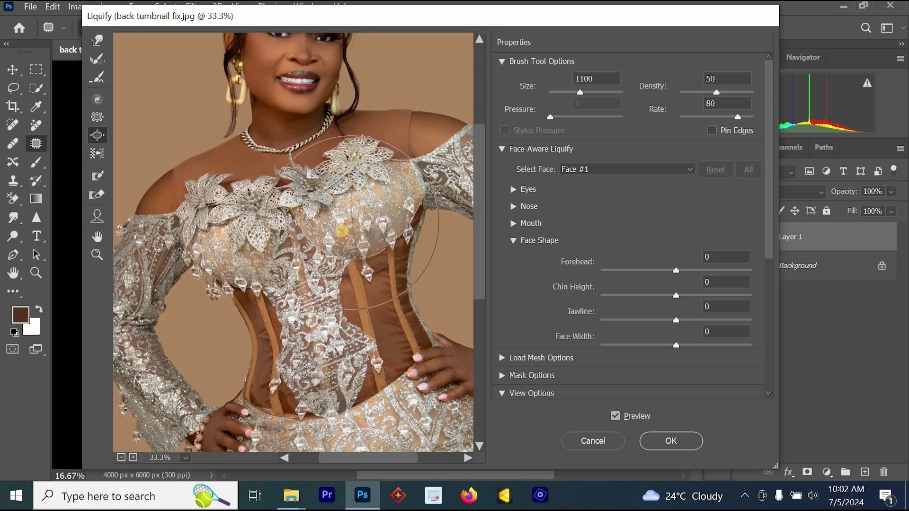
Compare the enlarged bust with the original image while still in the Liquify filter
{"action": "key", "text": "alt+space"}
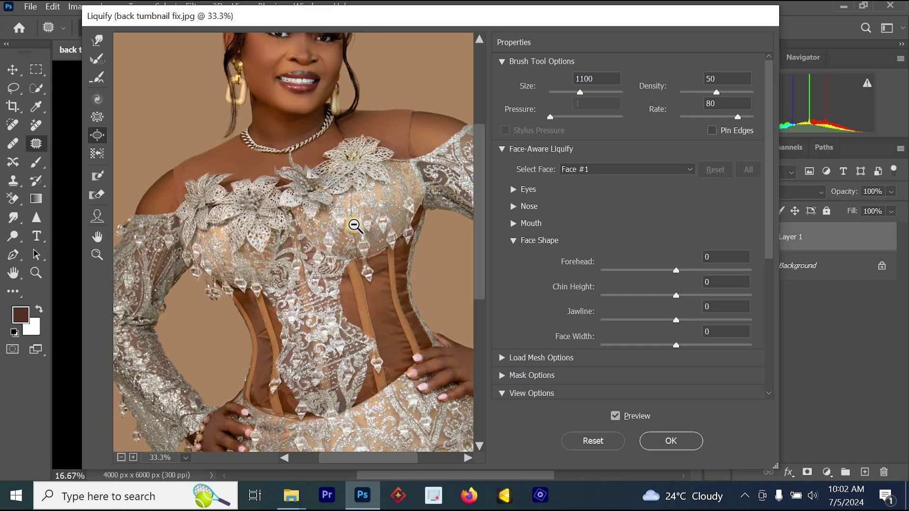
{"action": "left_click", "coordinate": [355, 226], "text": "alt"}
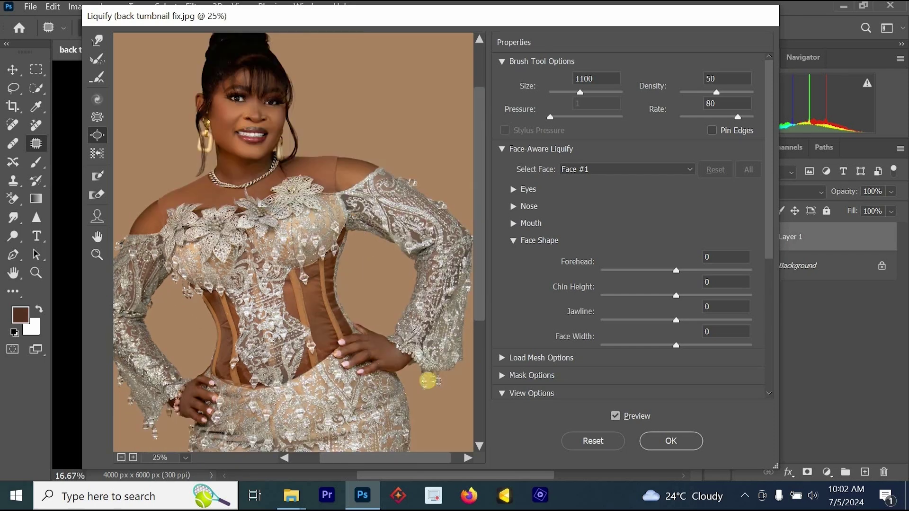
{"action": "left_click", "coordinate": [614, 413]}
{"action": "left_click", "coordinate": [616, 414]}
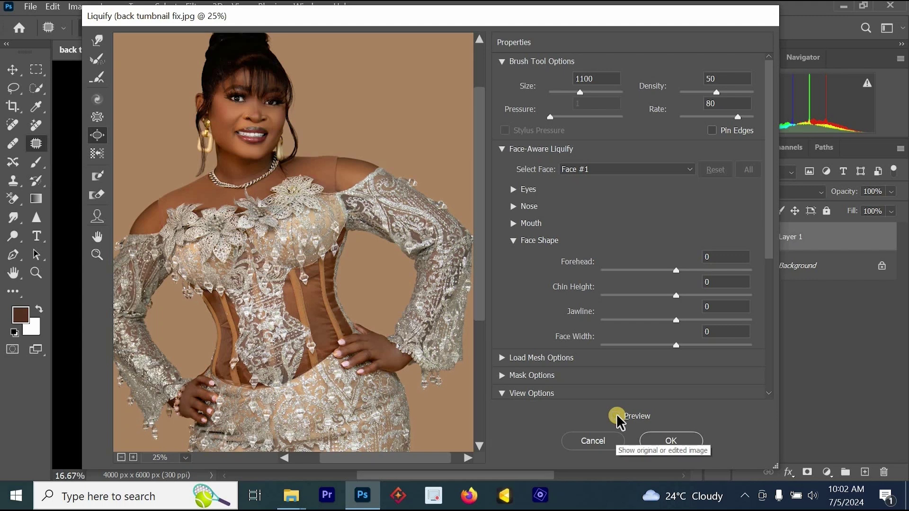
{"action": "left_click", "coordinate": [616, 414]}
{"action": "left_click", "coordinate": [616, 414]}
{"action": "key", "text": "alt"}
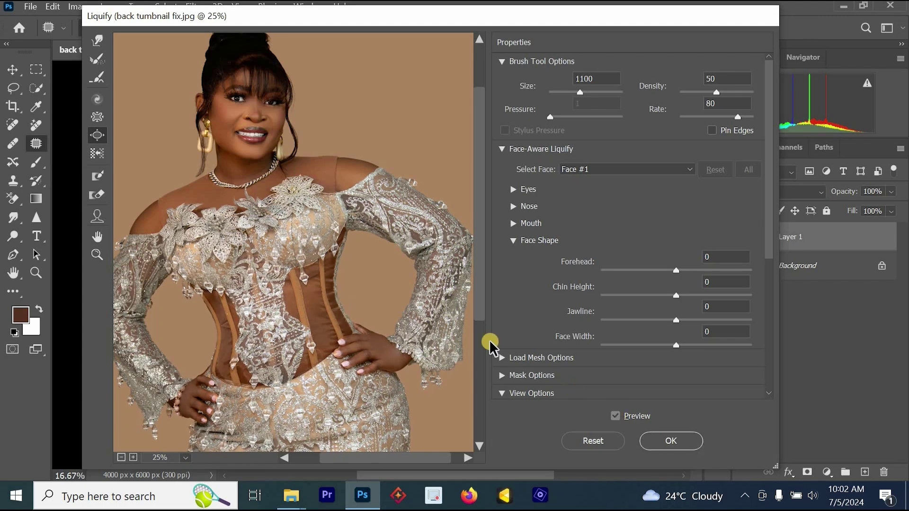
Flatten the lower belly at the upper front of the skirt using the Pucker tool with a brush size of 800
{"action": "left_click_drag", "start_coordinate": [232, 281], "coordinate": [260, 215]}
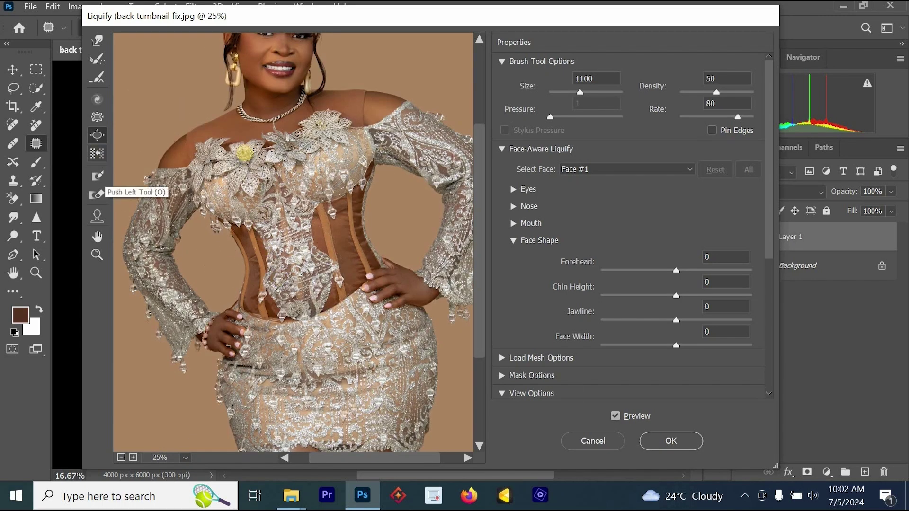
{"action": "left_click", "coordinate": [96, 116]}
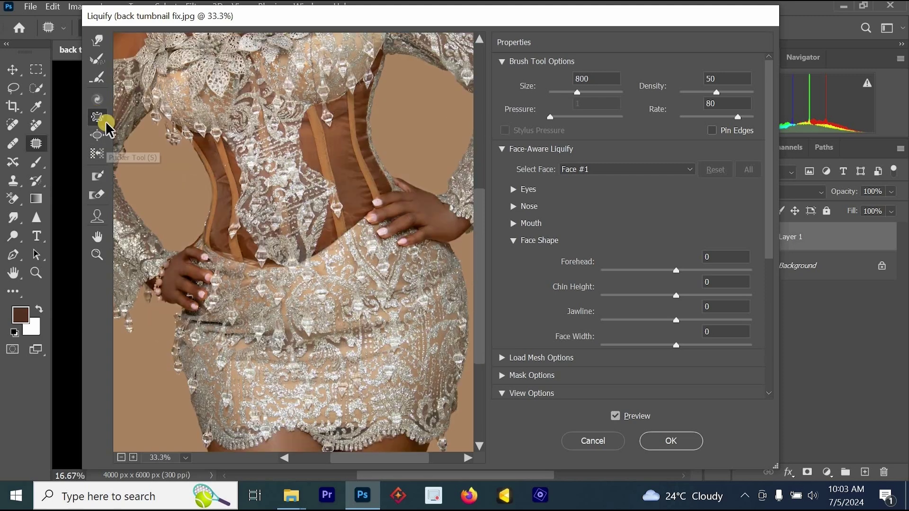
{"action": "key", "text": "ctrl+plus"}
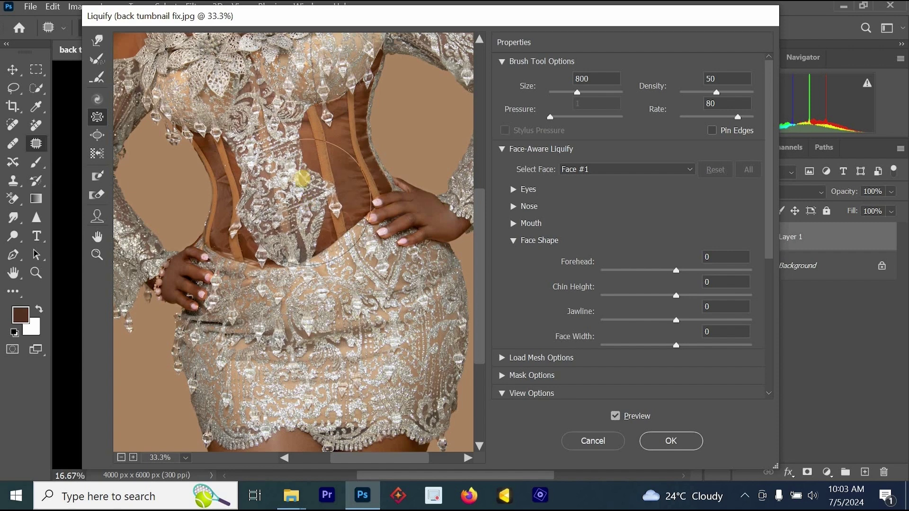
{"action": "left_click", "coordinate": [242, 330]}
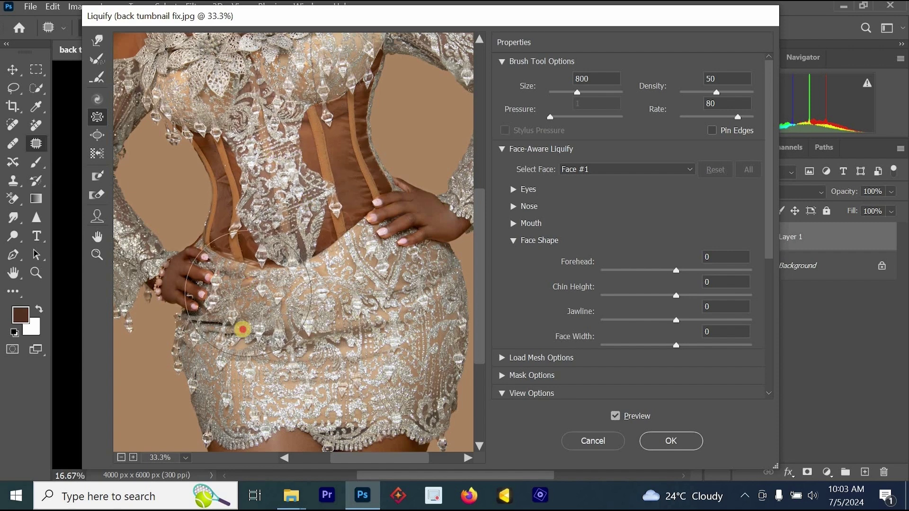
{"action": "left_click", "coordinate": [336, 321]}
{"action": "left_click", "coordinate": [283, 304]}
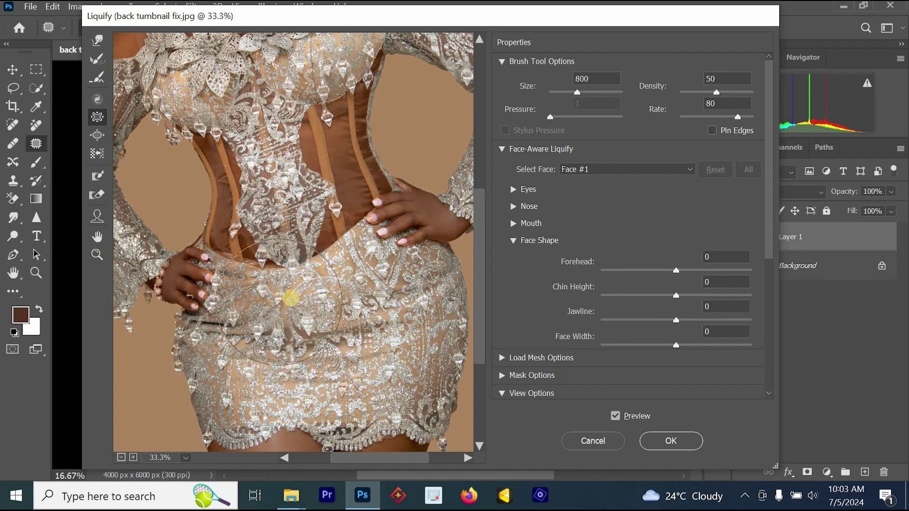
{"action": "left_click", "coordinate": [291, 300]}
{"action": "left_click", "coordinate": [365, 283], "text": "alt"}
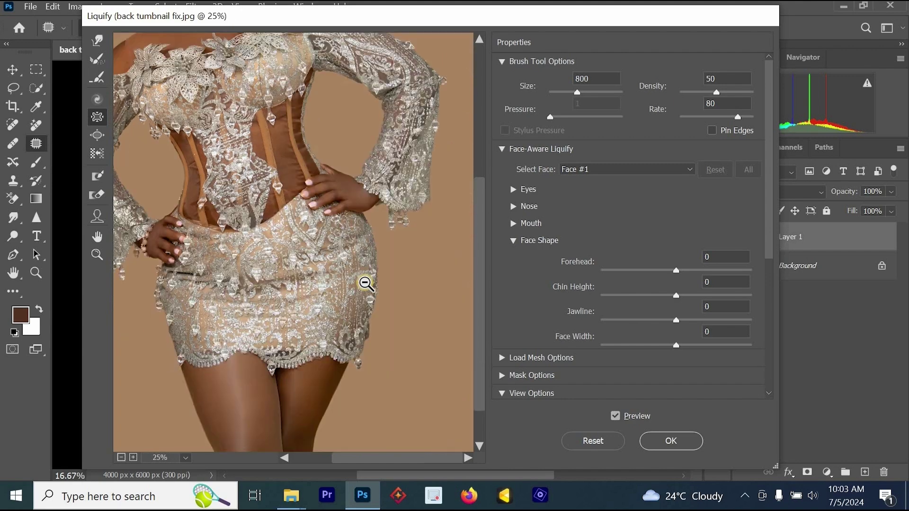
Compare the flattened belly with the original and examine the whole figure's proportions
{"action": "left_click_drag", "start_coordinate": [372, 320], "coordinate": [395, 311]}
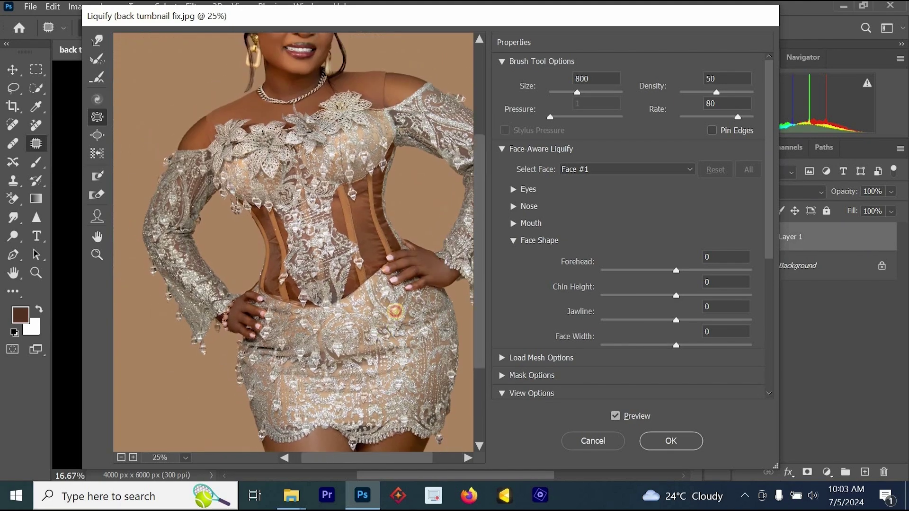
{"action": "left_click", "coordinate": [621, 412]}
{"action": "left_click", "coordinate": [620, 413]}
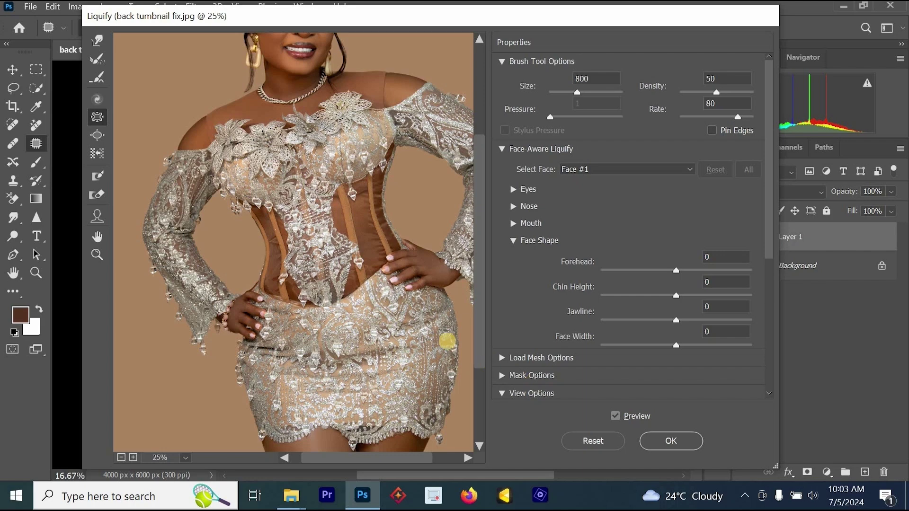
{"action": "scroll", "coordinate": [418, 329], "scroll_direction": "down", "scroll_amount": 4}
{"action": "left_click", "coordinate": [317, 294], "text": "ctrl"}
{"action": "left_click", "coordinate": [317, 294], "text": "ctrl"}
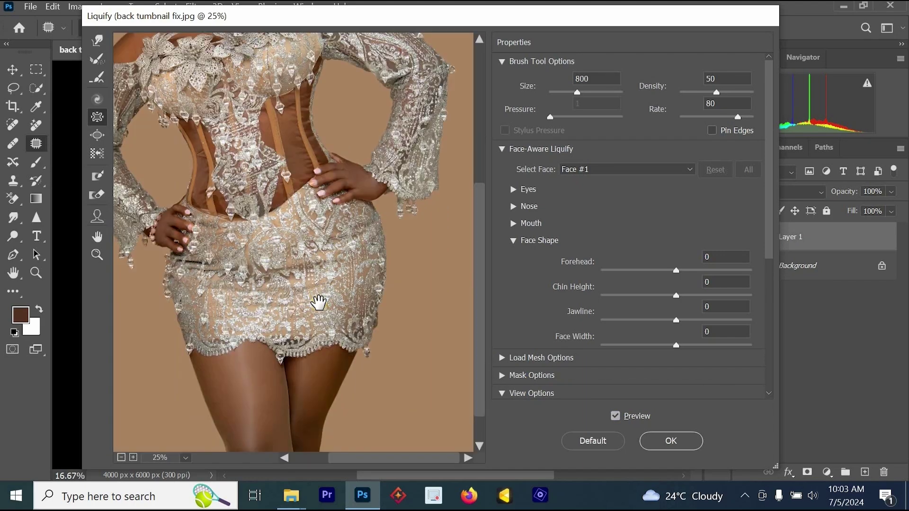
{"action": "key", "text": "ctrl+minus"}
{"action": "key", "text": "ctrl+minus"}
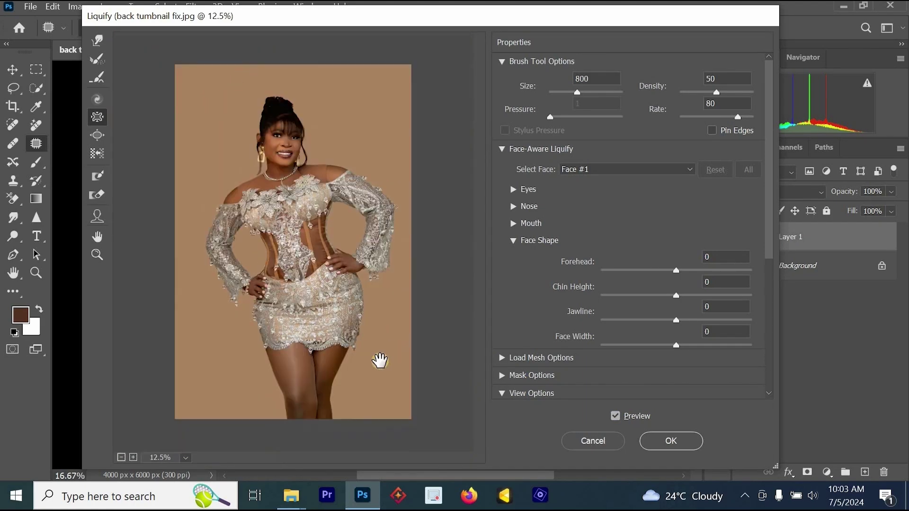
{"action": "left_click", "coordinate": [323, 256], "text": "ctrl"}
{"action": "scroll", "coordinate": [345, 258], "scroll_direction": "down", "scroll_amount": 2}
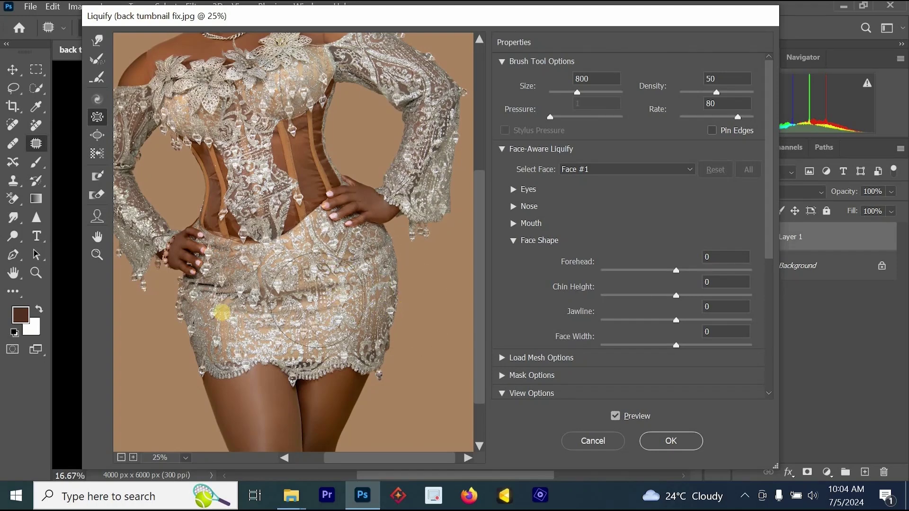
Push the lower side of the skirt outward on the woman's right with the Forward Warp tool, and set the brush size to 900
{"action": "left_click", "coordinate": [99, 38]}
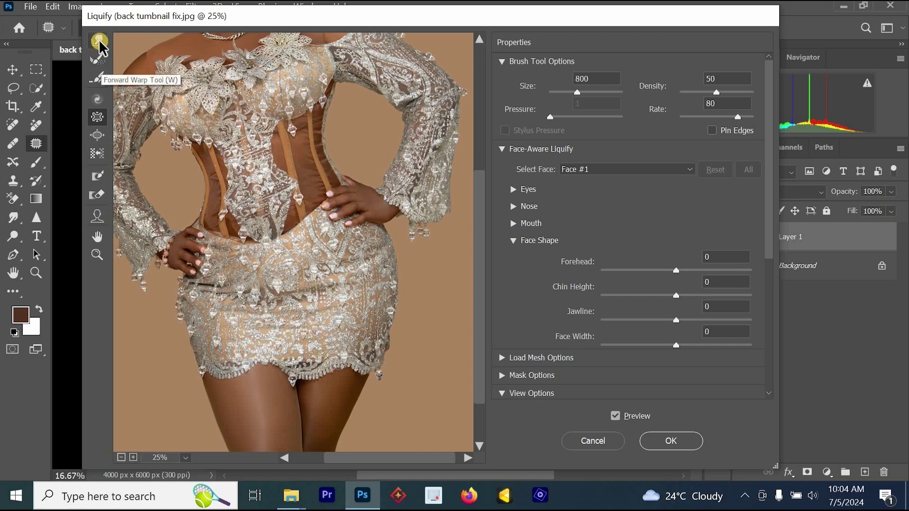
{"action": "mouse_move", "coordinate": [302, 175]}
{"action": "left_mouse_down"}
{"action": "mouse_move", "coordinate": [365, 269]}
{"action": "mouse_move", "coordinate": [381, 318]}
{"action": "left_mouse_up"}
{"action": "key", "text": "bracketright"}
{"action": "key", "text": "bracketright"}
{"action": "key", "text": "bracketright"}
{"action": "left_click_drag", "start_coordinate": [224, 343], "coordinate": [202, 342]}
{"action": "left_click_drag", "start_coordinate": [228, 407], "coordinate": [311, 335]}
{"action": "key", "text": "bracketleft"}
{"action": "key", "text": "bracketleft"}
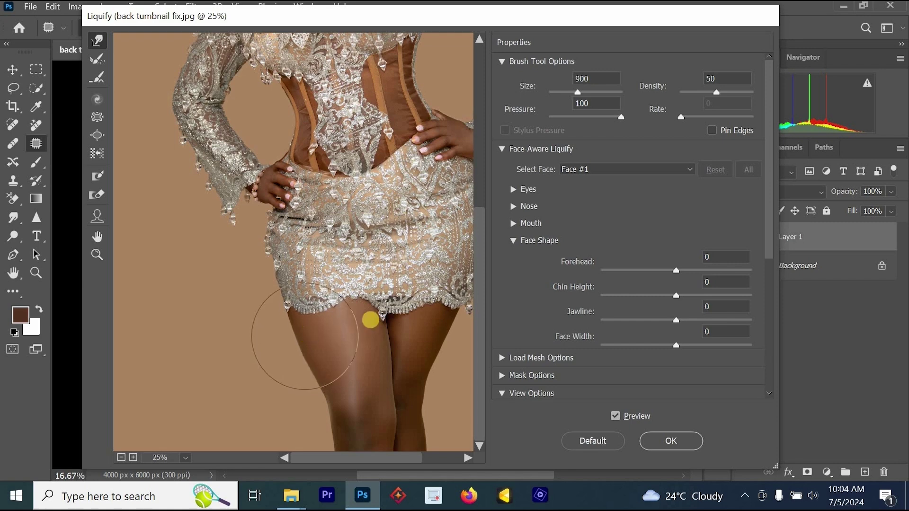
Enlarge the Forward Warp brush to 1500 and apply the Liquify changes to the layer
{"action": "left_click", "coordinate": [403, 326], "text": "alt"}
{"action": "left_click", "coordinate": [404, 326], "text": "alt"}
{"action": "left_click", "coordinate": [333, 290], "text": "ctrl"}
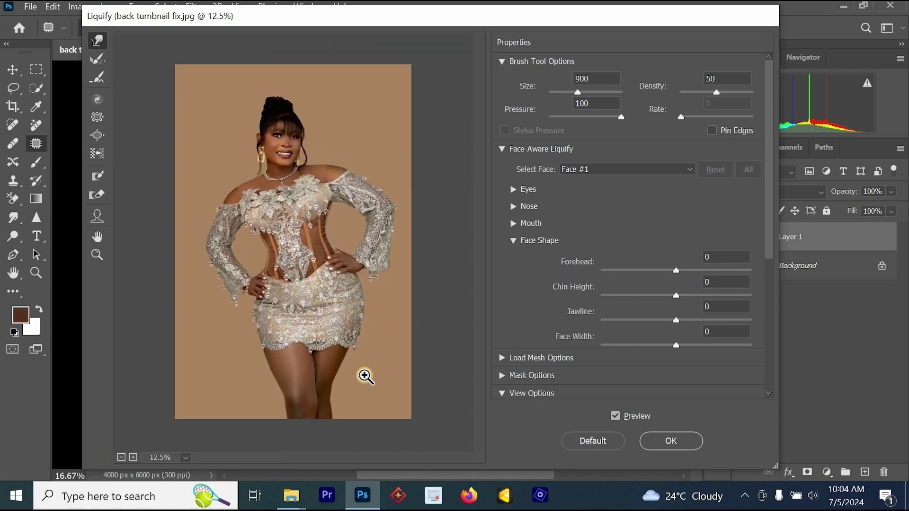
{"action": "left_click", "coordinate": [365, 377], "text": "ctrl"}
{"action": "key", "text": "ctrl+minus"}
{"action": "key", "text": "bracketright"}
{"action": "key", "text": "bracketright"}
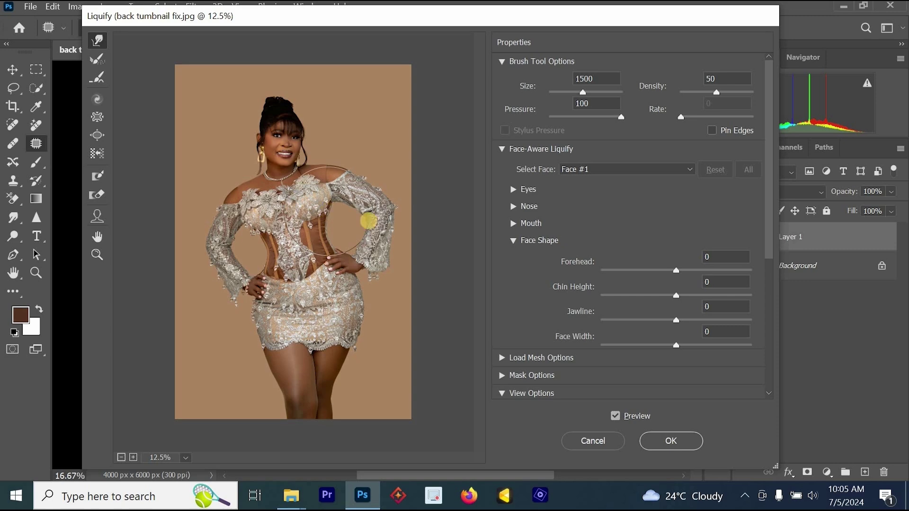
{"action": "left_click", "coordinate": [668, 442]}
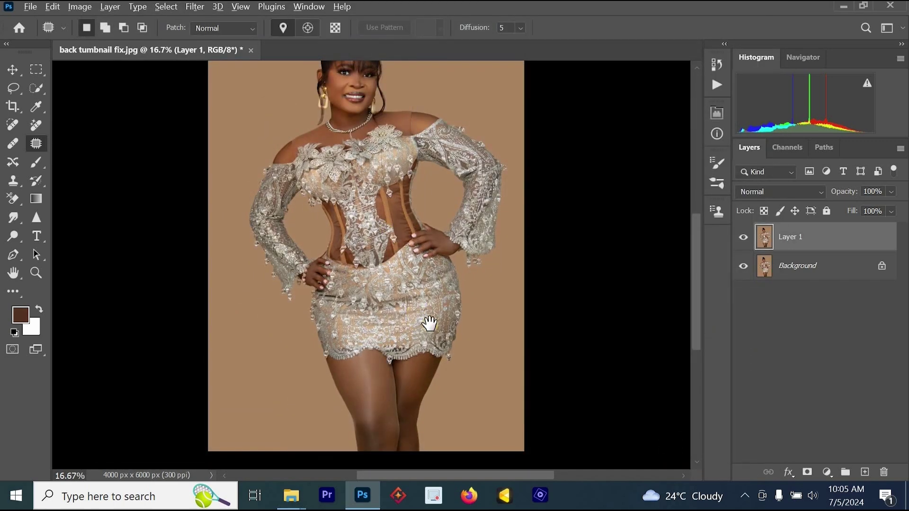
Compare Layer 1 with the original background and examine the waist and skirt up close
{"action": "left_click_drag", "start_coordinate": [428, 324], "coordinate": [418, 389]}
{"action": "left_click", "coordinate": [743, 239]}
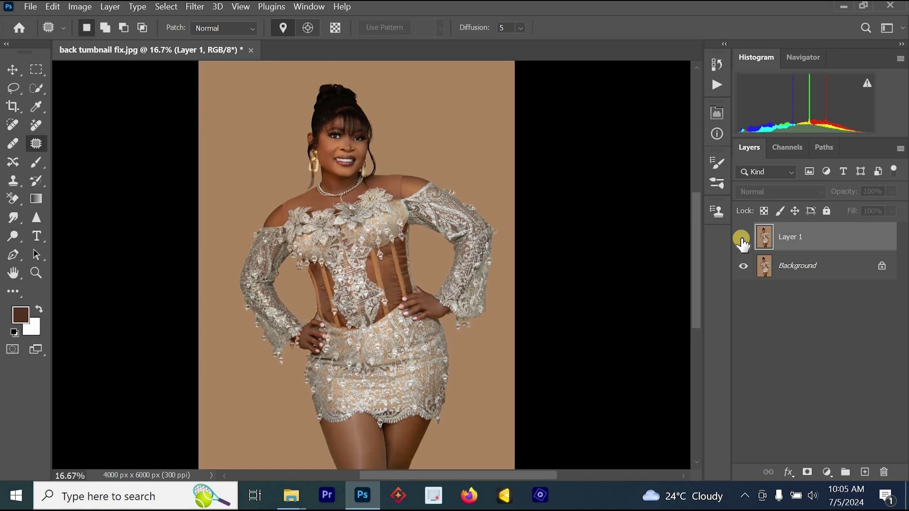
{"action": "left_click", "coordinate": [742, 239]}
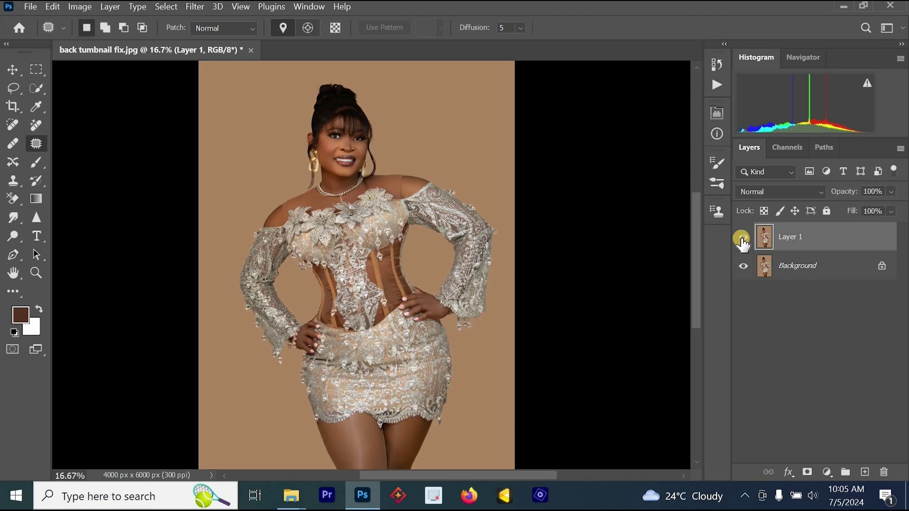
{"action": "left_click", "coordinate": [743, 239]}
{"action": "left_click", "coordinate": [742, 239]}
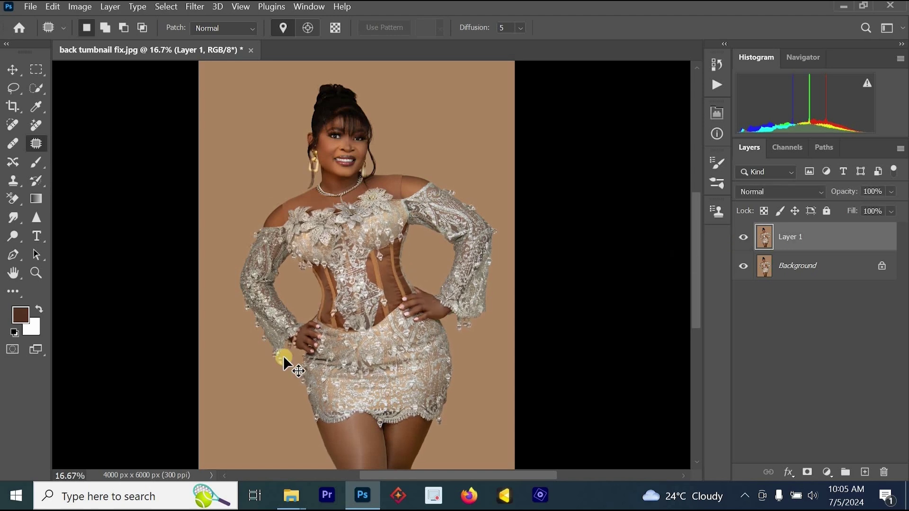
{"action": "scroll", "coordinate": [302, 270], "scroll_direction": "up", "scroll_amount": 2}
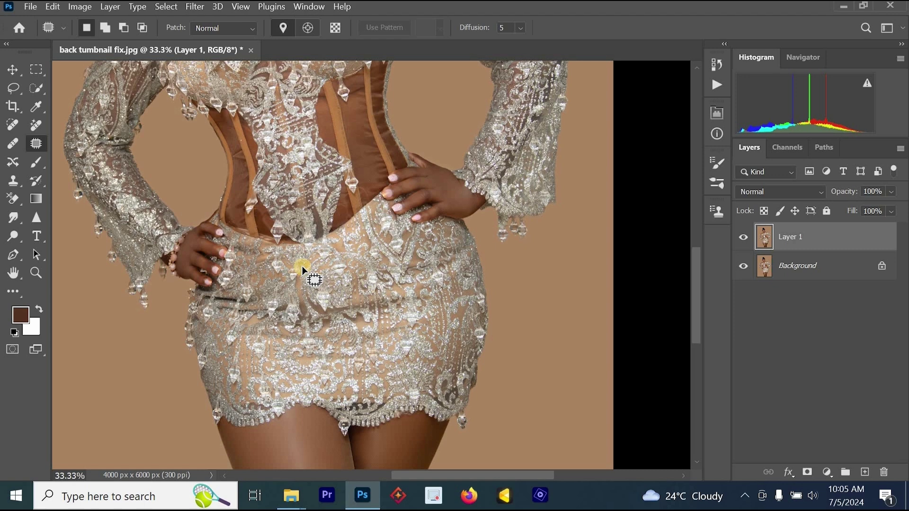
{"action": "scroll", "coordinate": [345, 236], "scroll_direction": "up", "scroll_amount": 3}
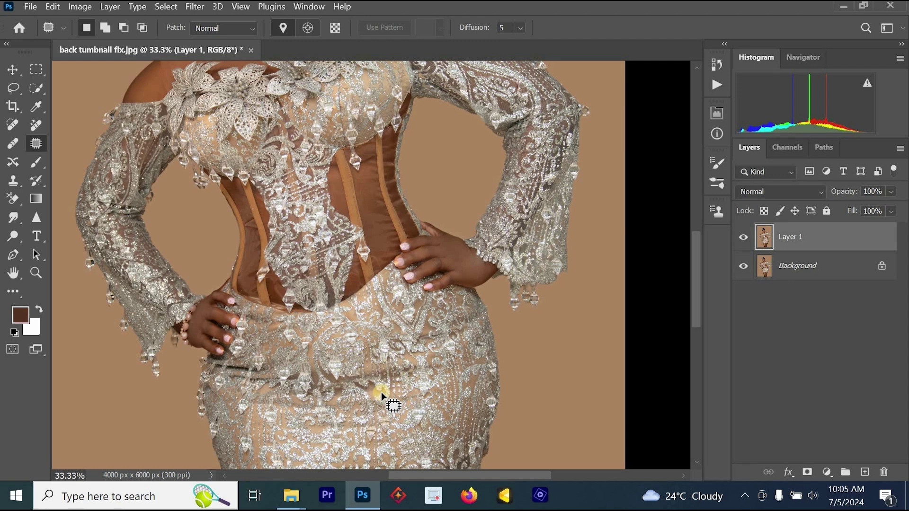
Look through the recorded actions in the Detty Magic Actions set, and close the list
{"action": "left_click", "coordinate": [718, 85]}
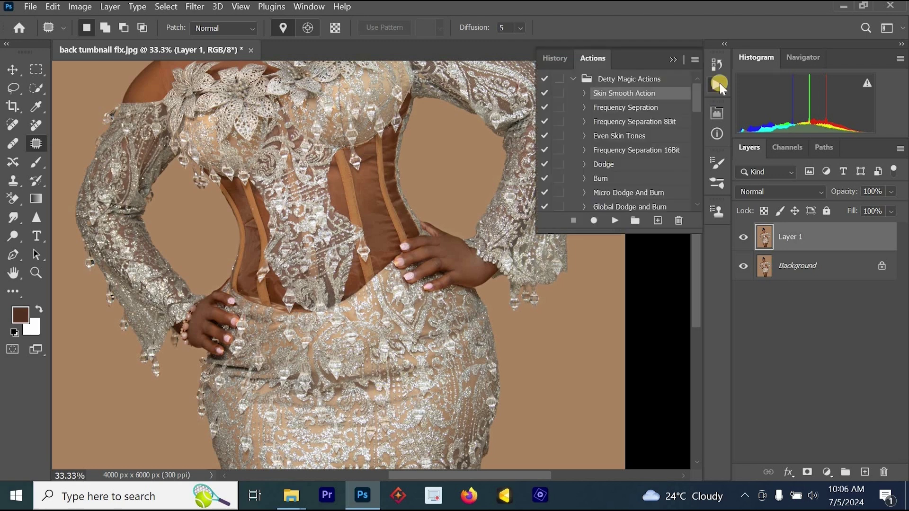
{"action": "left_click", "coordinate": [572, 79]}
{"action": "left_click", "coordinate": [572, 80]}
{"action": "left_click", "coordinate": [340, 232], "text": "alt"}
{"action": "scroll", "coordinate": [424, 218], "scroll_direction": "up", "scroll_amount": 2}
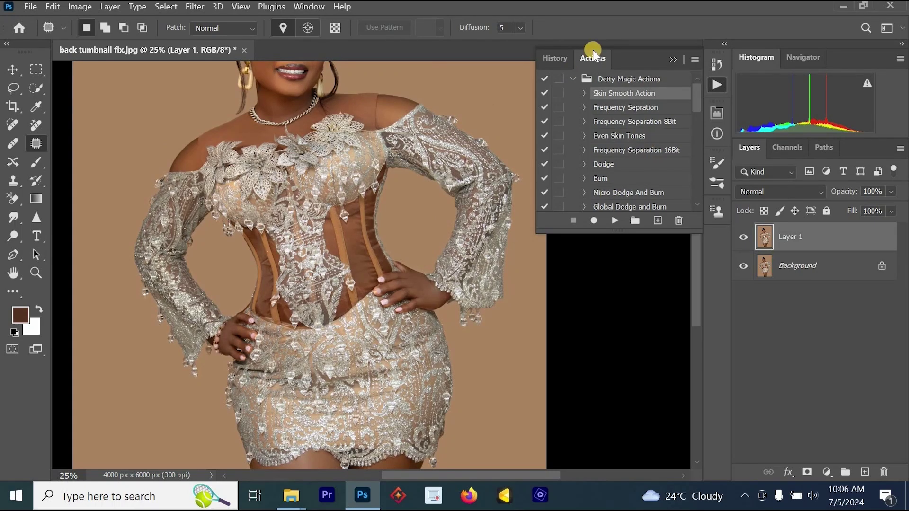
{"action": "scroll", "coordinate": [407, 222], "scroll_direction": "up", "scroll_amount": 2}
{"action": "left_click", "coordinate": [405, 223], "text": "alt"}
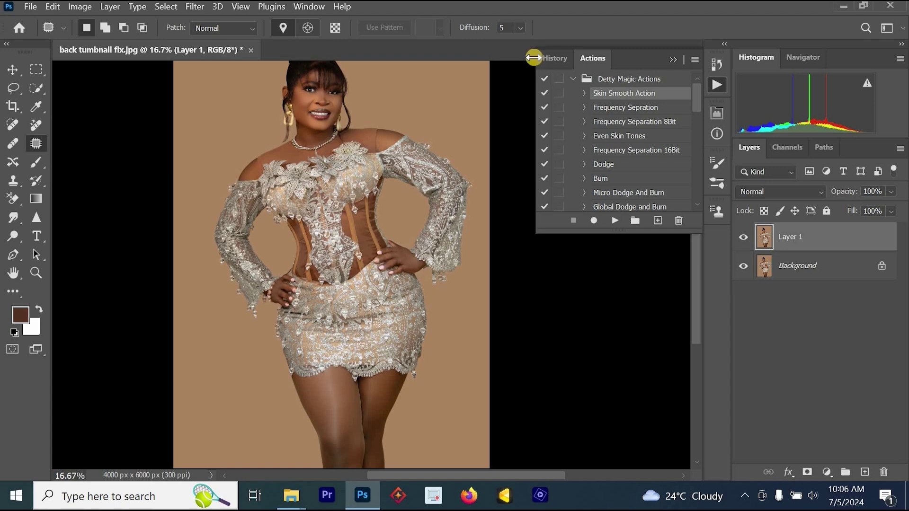
{"action": "left_click", "coordinate": [672, 60]}
Reopen the list of recorded actions and run Micro Dodge And Burn from the Detty Magic Actions set
{"action": "left_click", "coordinate": [309, 6]}
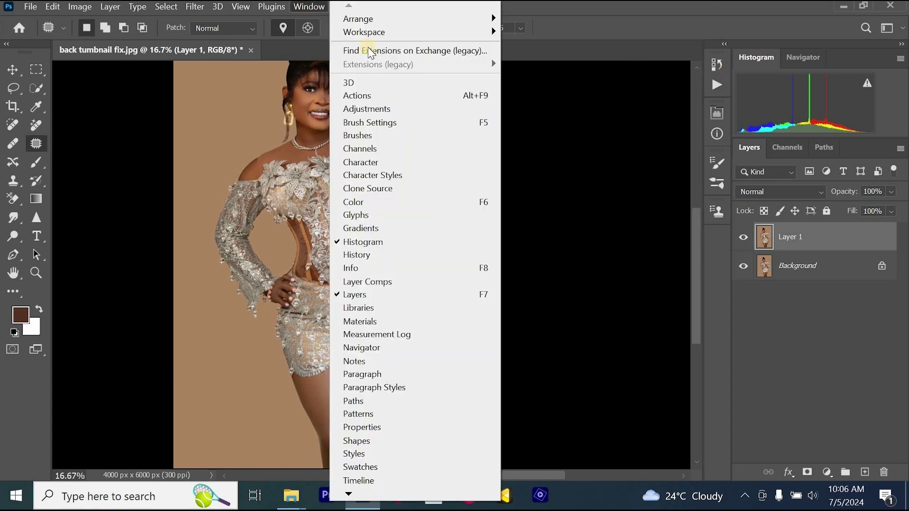
{"action": "left_click", "coordinate": [391, 95]}
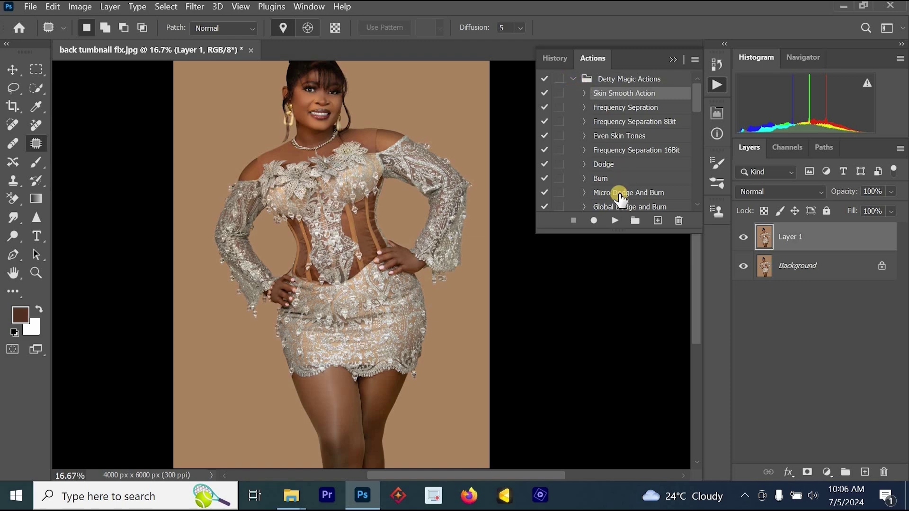
{"action": "left_click", "coordinate": [615, 166]}
{"action": "left_click", "coordinate": [628, 192]}
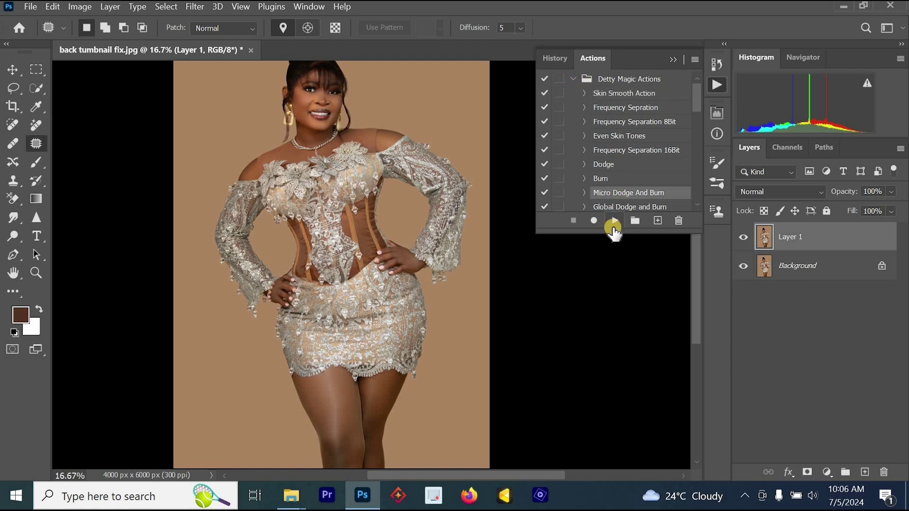
{"action": "left_click", "coordinate": [615, 220]}
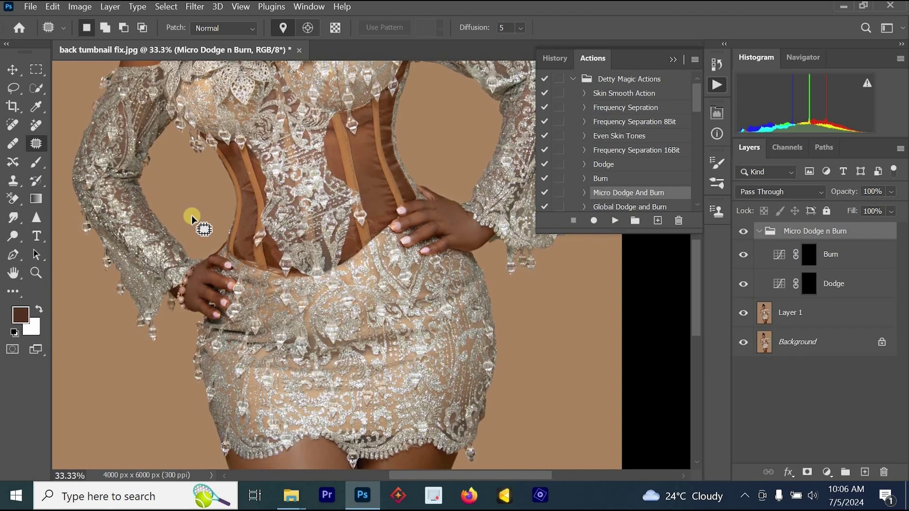
Select the Brush tool and the Burn layer's mask, and enlarge the brush to 700
{"action": "left_click", "coordinate": [36, 162]}
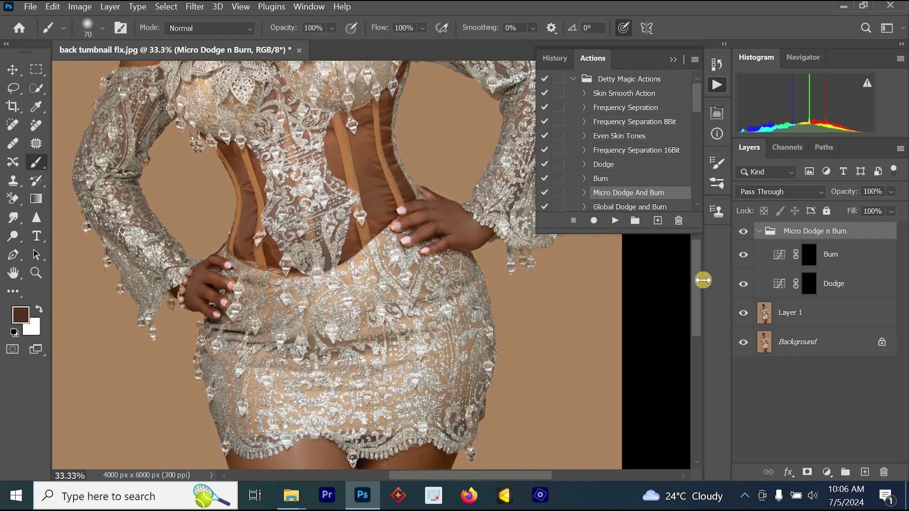
{"action": "left_click", "coordinate": [808, 260]}
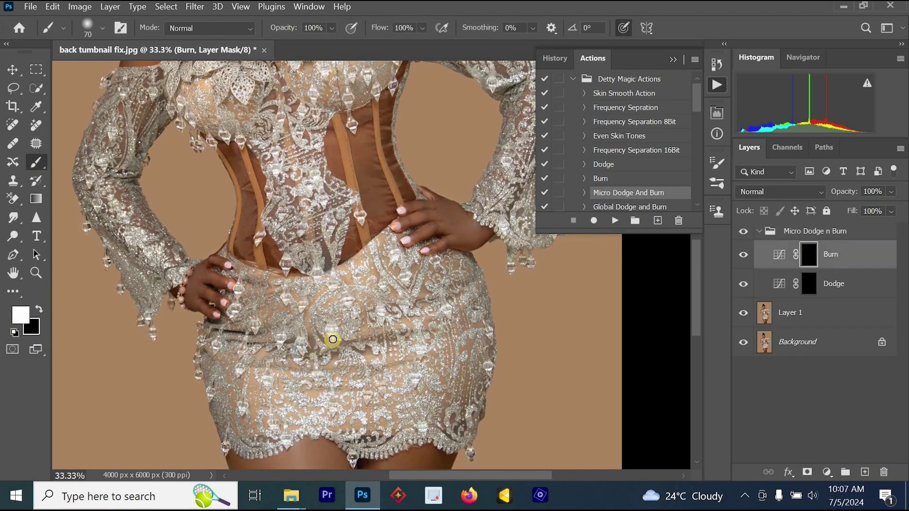
{"action": "key", "text": "bracketright"}
{"action": "key", "text": "bracketright"}
{"action": "key", "text": "bracketright"}
{"action": "key", "text": "bracketright"}
{"action": "key", "text": "bracketright"}
{"action": "key", "text": "bracketright"}
{"action": "key", "text": "bracketright"}
{"action": "key", "text": "bracketright"}
{"action": "key", "text": "bracketright"}
{"action": "key", "text": "bracketright"}
Undo a first burn stroke at full flow and darken the skirt's upper front with the brush at size 500 and 16% flow
{"action": "mouse_move", "coordinate": [380, 279]}
{"action": "left_mouse_down"}
{"action": "mouse_move", "coordinate": [301, 312]}
{"action": "mouse_move", "coordinate": [351, 304]}
{"action": "left_mouse_up"}
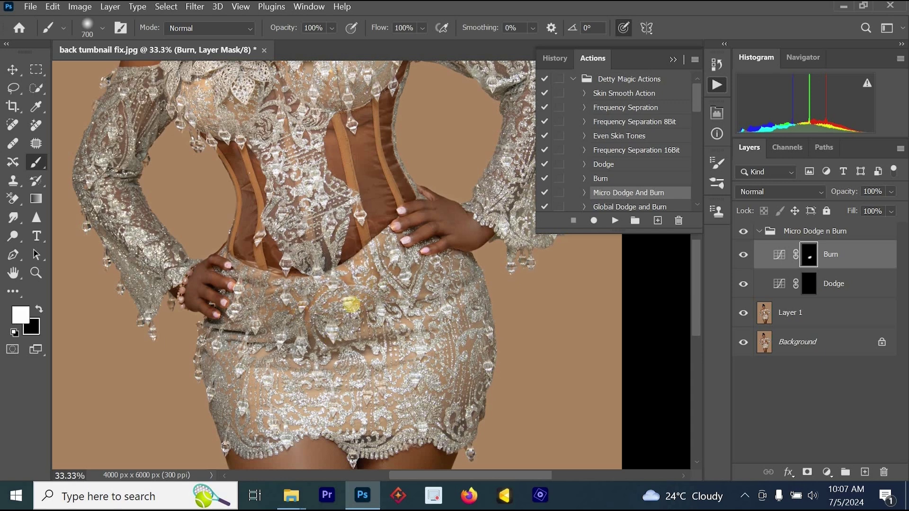
{"action": "key", "text": "ctrl+z"}
{"action": "key", "text": "bracketleft"}
{"action": "key", "text": "bracketleft"}
{"action": "left_click", "coordinate": [422, 27]}
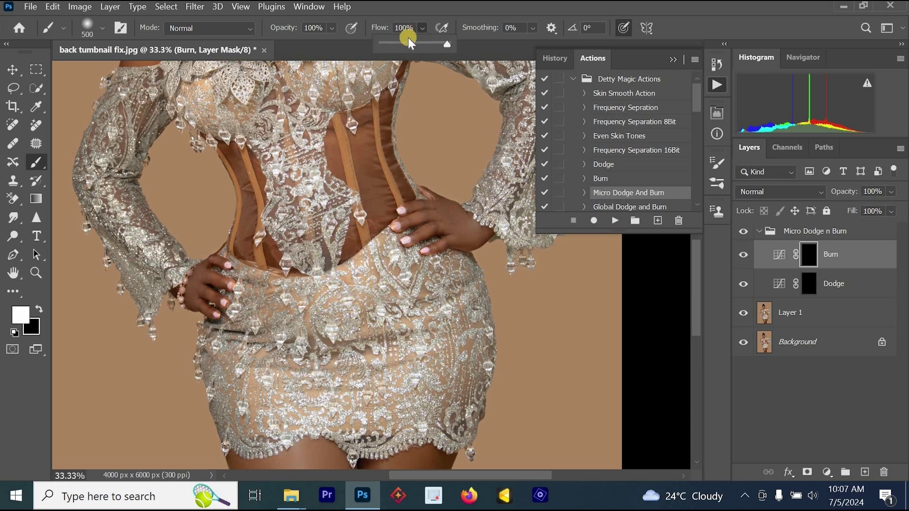
{"action": "left_click_drag", "start_coordinate": [408, 42], "coordinate": [390, 43]}
{"action": "left_click", "coordinate": [303, 307]}
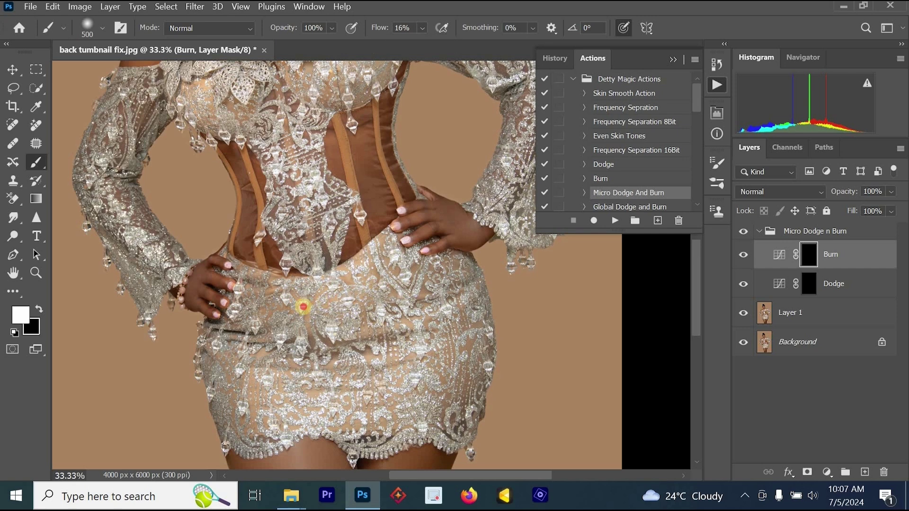
{"action": "mouse_move", "coordinate": [303, 307]}
{"action": "left_mouse_down"}
{"action": "mouse_move", "coordinate": [390, 260]}
{"action": "mouse_move", "coordinate": [272, 321]}
{"action": "left_mouse_up"}
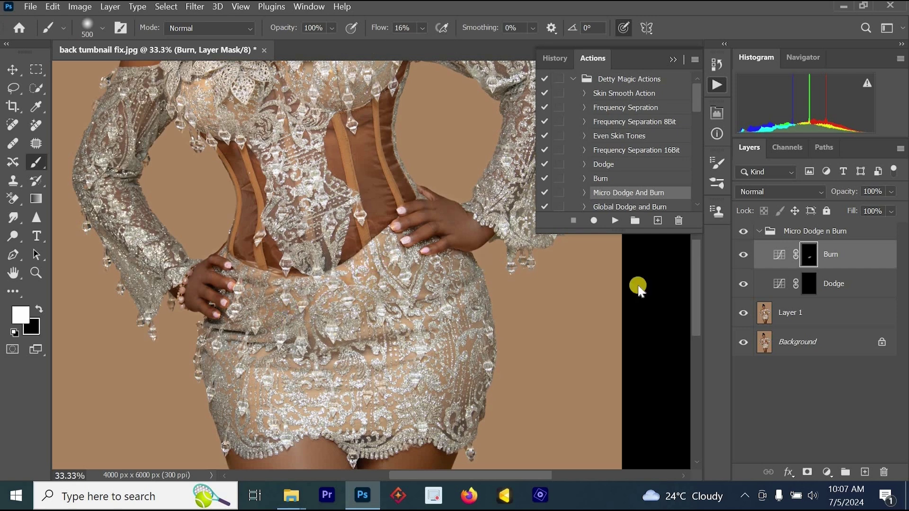
On the Dodge layer's mask, lighten the dark folds across the upper skirt, starting with the brush at size 200
{"action": "left_click", "coordinate": [807, 285]}
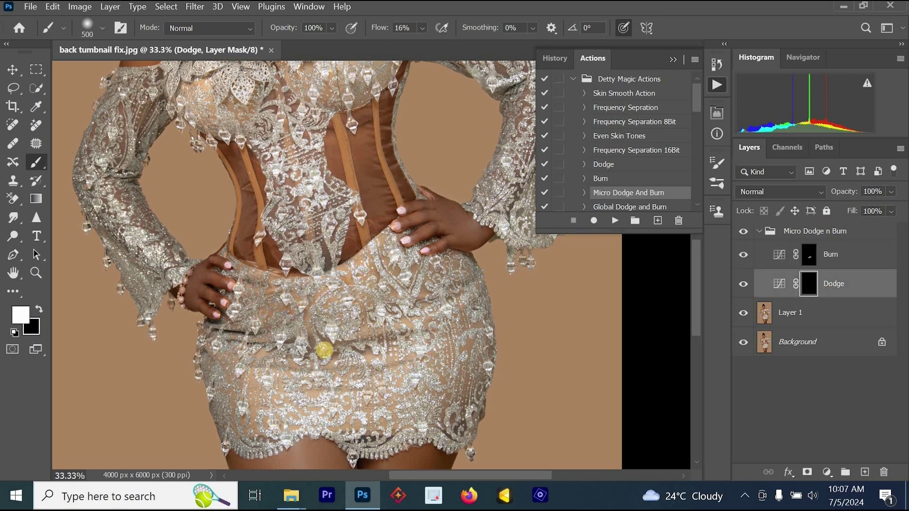
{"action": "scroll", "coordinate": [318, 349], "scroll_direction": "up", "scroll_amount": 1}
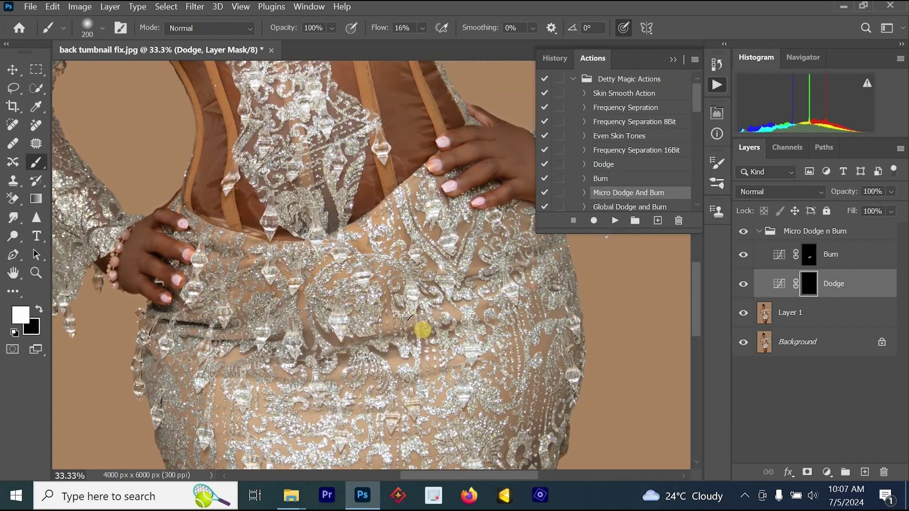
{"action": "key", "text": "bracketleft"}
{"action": "key", "text": "bracketleft"}
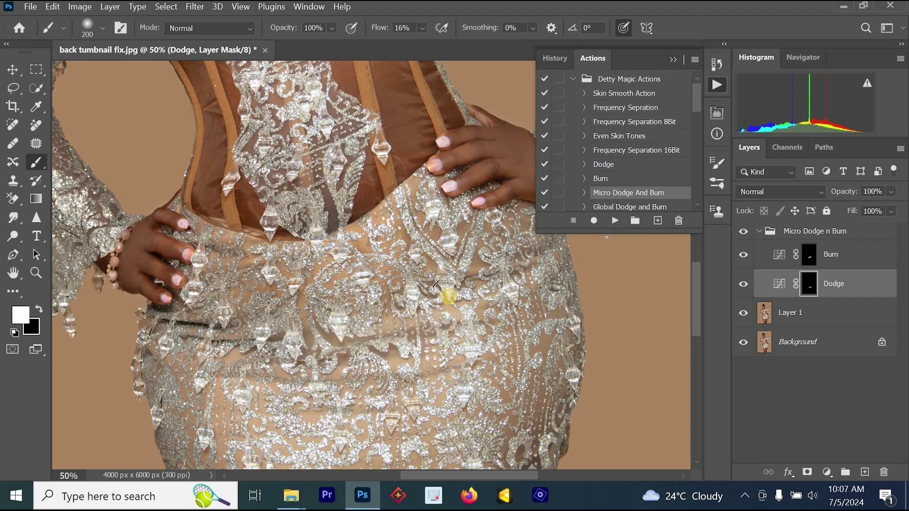
{"action": "mouse_move", "coordinate": [525, 254]}
{"action": "left_mouse_down"}
{"action": "mouse_move", "coordinate": [439, 301]}
{"action": "mouse_move", "coordinate": [533, 255]}
{"action": "left_mouse_up"}
{"action": "mouse_move", "coordinate": [253, 334]}
{"action": "left_mouse_down"}
{"action": "mouse_move", "coordinate": [179, 324]}
{"action": "mouse_move", "coordinate": [257, 334]}
{"action": "left_mouse_up"}
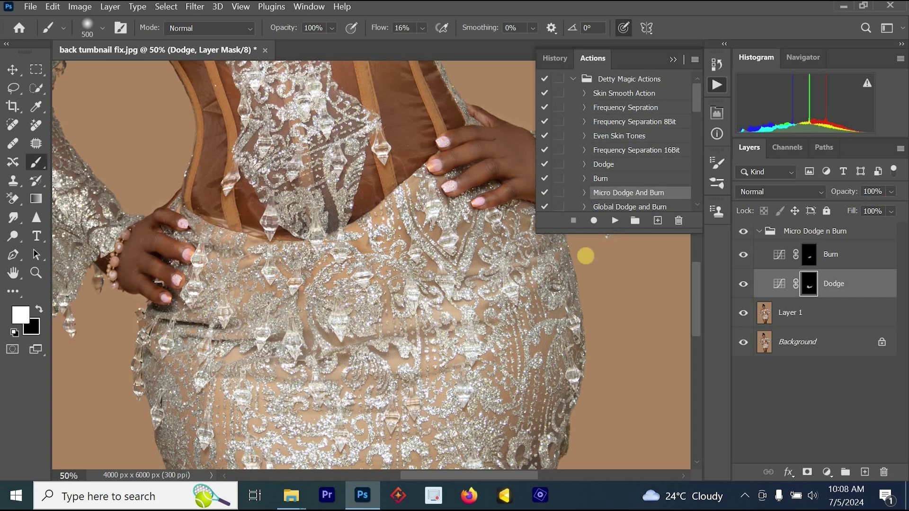
Compare the skirt with the Micro Dodge n Burn group hidden and shown, both at full figure and up close
{"action": "left_click", "coordinate": [197, 324], "text": "alt"}
{"action": "left_click_drag", "start_coordinate": [418, 331], "coordinate": [495, 322]}
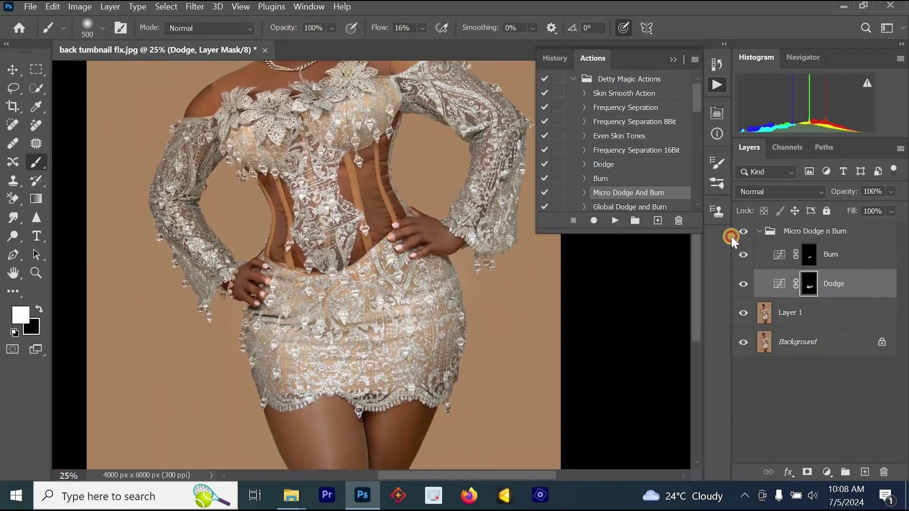
{"action": "left_click", "coordinate": [743, 231]}
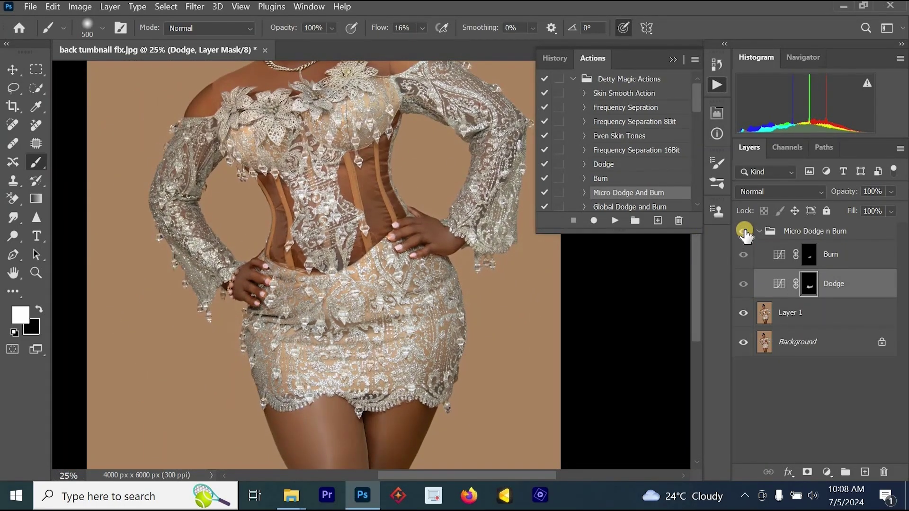
{"action": "left_click", "coordinate": [743, 231]}
{"action": "left_click", "coordinate": [327, 320]}
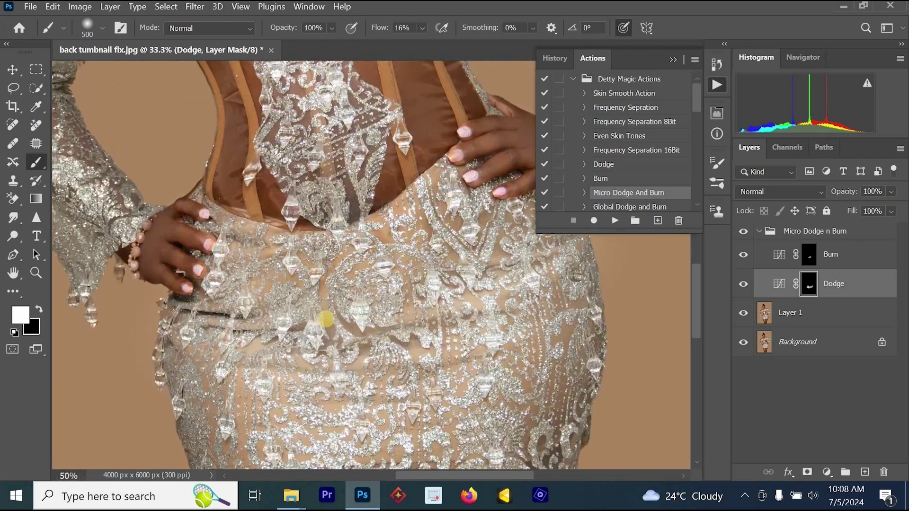
{"action": "left_click", "coordinate": [749, 233]}
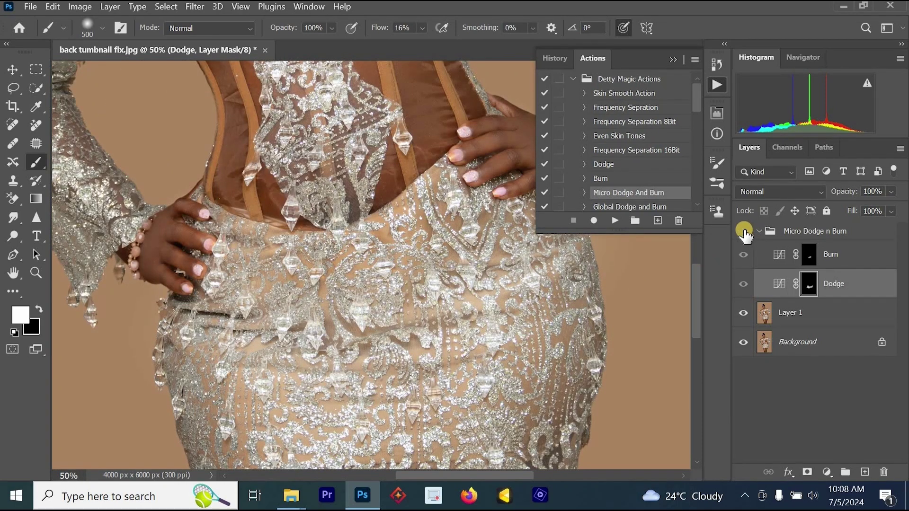
{"action": "left_click", "coordinate": [745, 233]}
{"action": "left_click", "coordinate": [744, 232]}
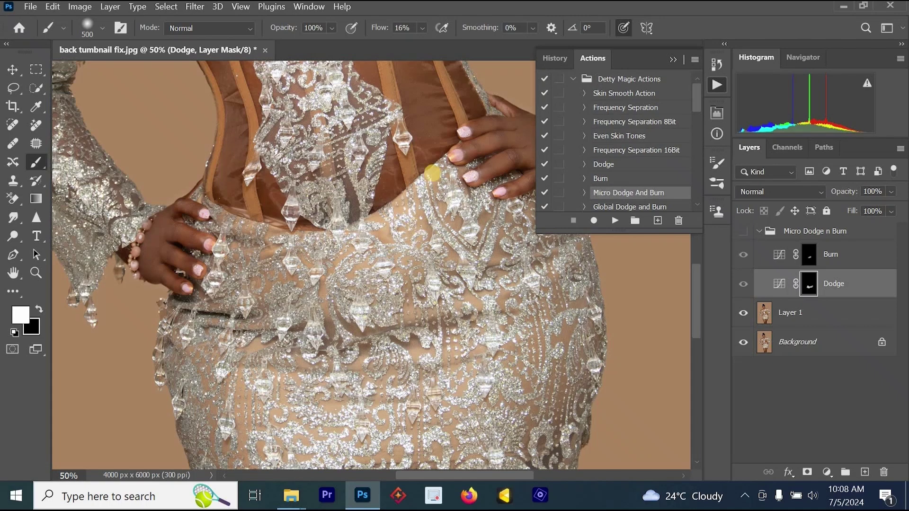
{"action": "left_click", "coordinate": [746, 234]}
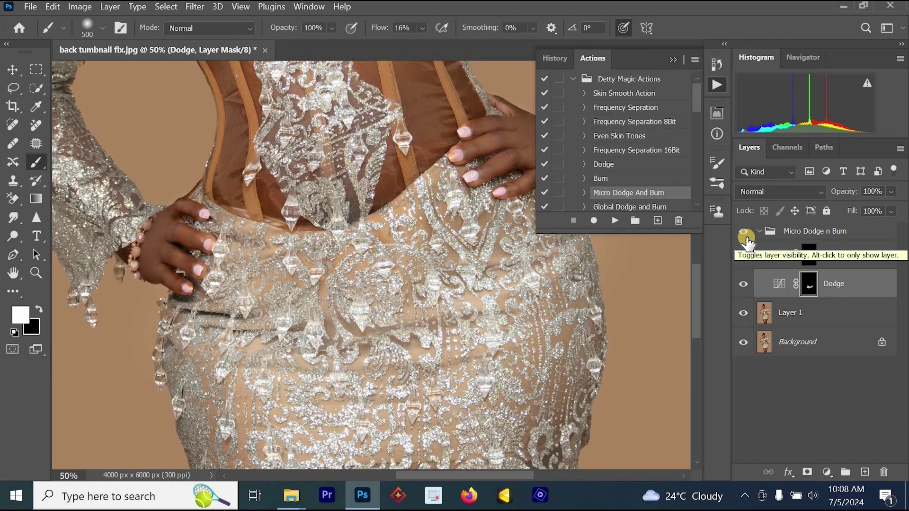
Brush over the lower bodice and waist at size 500 and 16% flow to refine the dodge and burn shading
{"action": "left_click", "coordinate": [418, 255], "text": "alt"}
{"action": "left_click", "coordinate": [417, 255], "text": "alt"}
{"action": "left_click", "coordinate": [409, 180], "text": "ctrl"}
{"action": "left_click_drag", "start_coordinate": [406, 179], "coordinate": [412, 253]}
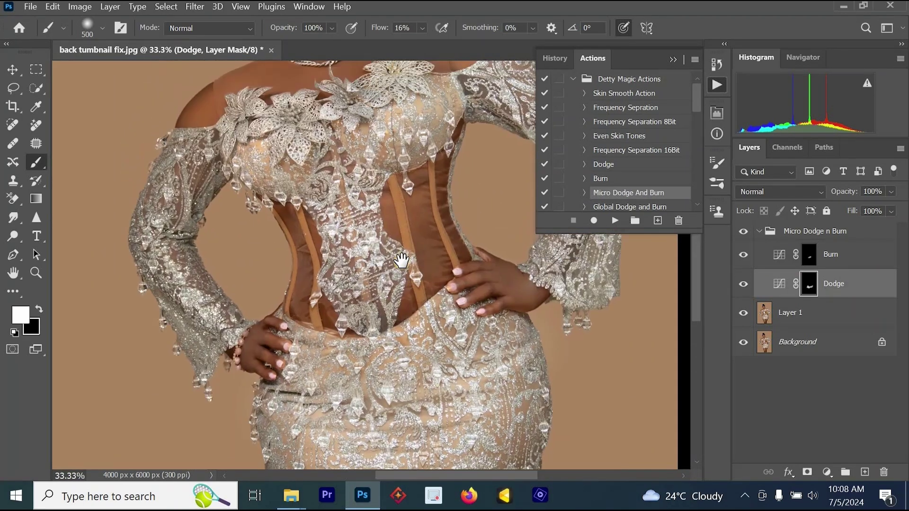
{"action": "left_click", "coordinate": [362, 314]}
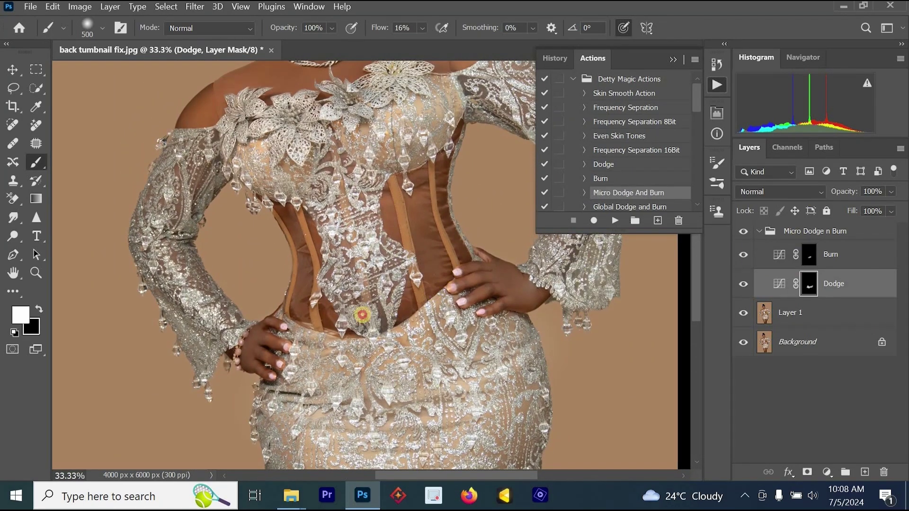
{"action": "left_click", "coordinate": [298, 314]}
{"action": "left_click", "coordinate": [313, 329]}
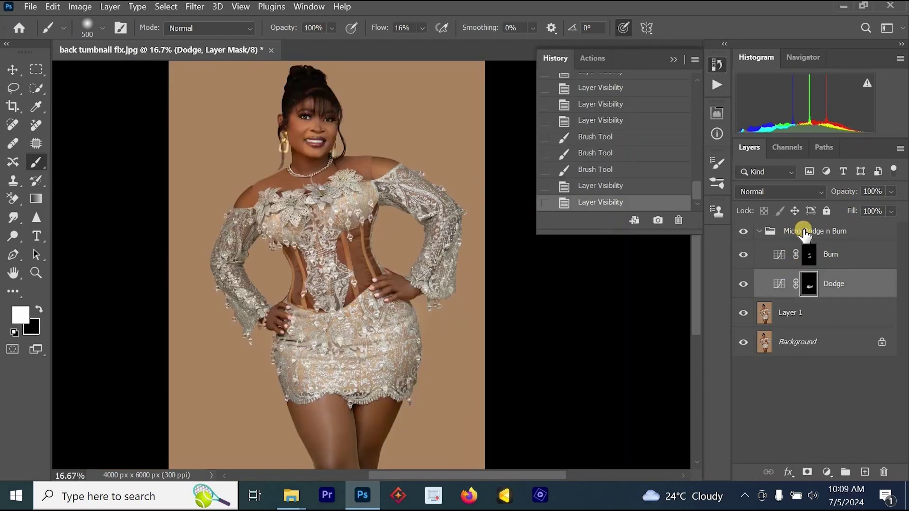
Merge the Micro Dodge n Burn group and Layer 1 down into the Background
{"action": "left_click", "coordinate": [805, 230]}
{"action": "left_click", "coordinate": [816, 339]}
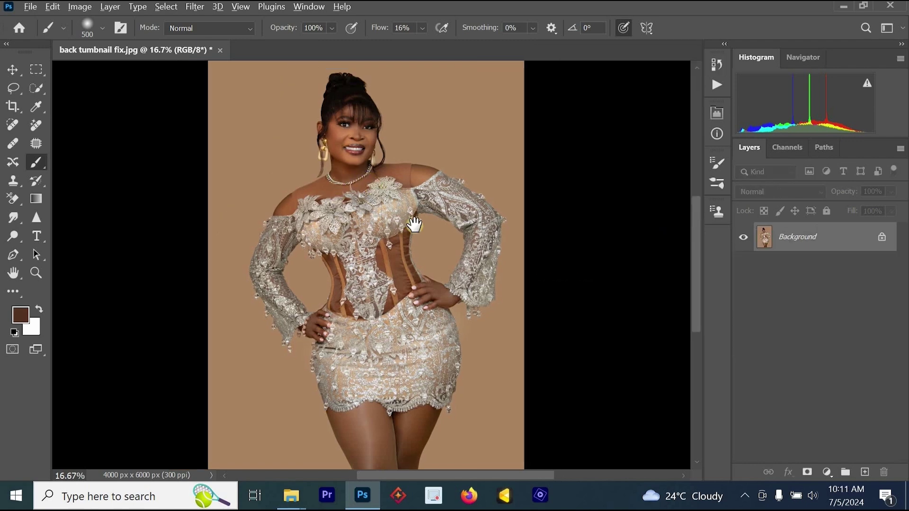
{"action": "left_click", "coordinate": [416, 226], "text": "alt"}
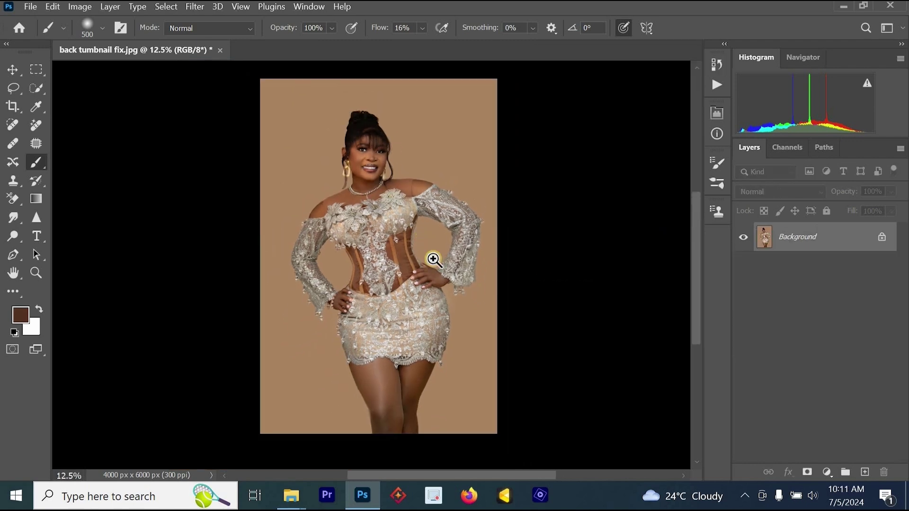
{"action": "left_click", "coordinate": [434, 260], "text": "ctrl"}
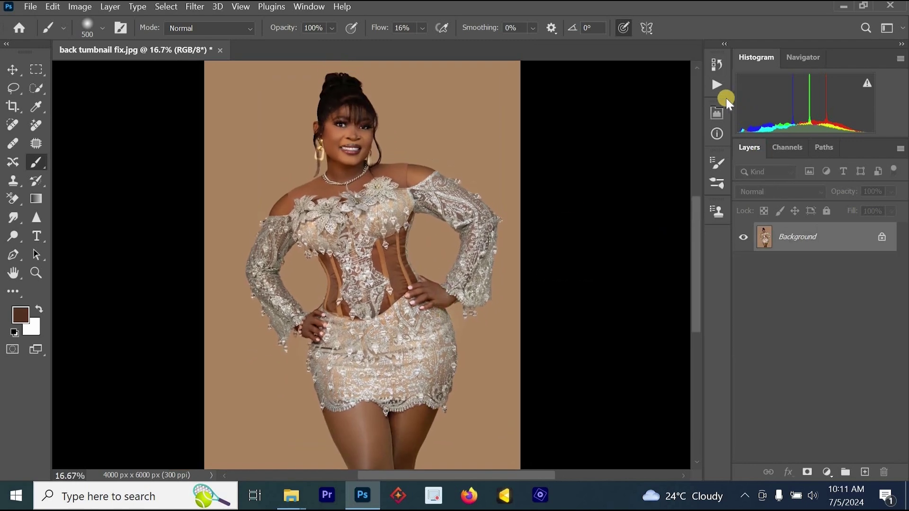
Open the document's history and compare the original back tumbnail fix.jpg state with the merged retouch
{"action": "left_click", "coordinate": [717, 85]}
{"action": "left_click", "coordinate": [555, 58]}
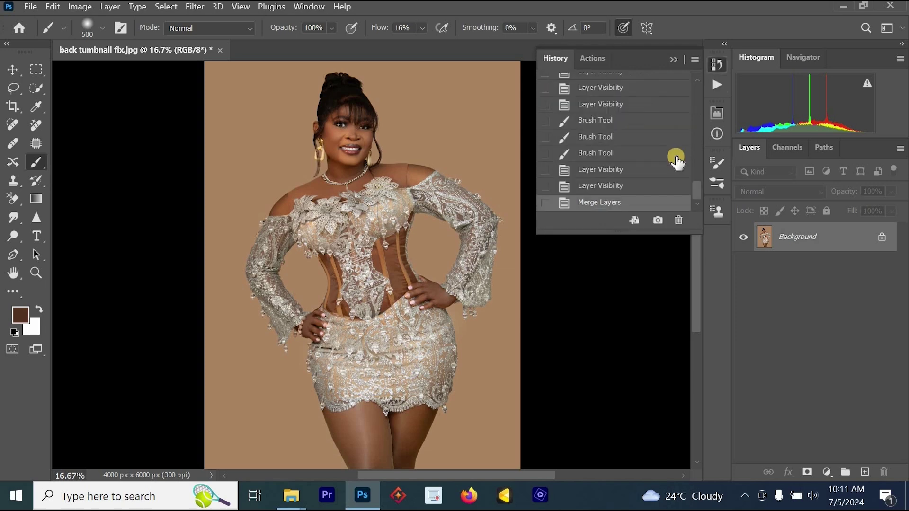
{"action": "scroll", "coordinate": [692, 191], "scroll_direction": "up", "scroll_amount": 10}
{"action": "left_click", "coordinate": [666, 95]}
{"action": "key", "text": "ctrl+z"}
{"action": "key", "text": "ctrl+z"}
{"action": "key", "text": "ctrl+z"}
{"action": "key", "text": "ctrl+minus"}
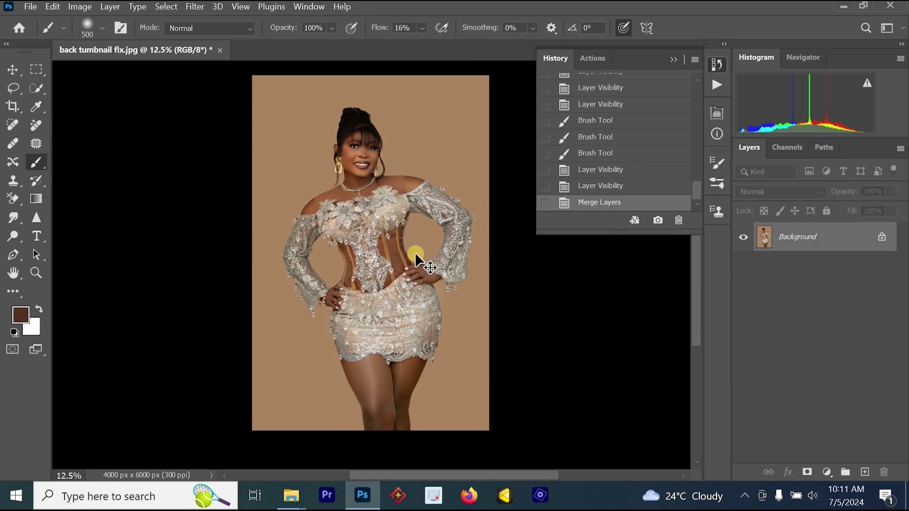
{"action": "key", "text": "ctrl+z"}
{"action": "key", "text": "ctrl+z"}
Examine the waist, hips and skirt up close, switching between the original state and the merged result
{"action": "left_click", "coordinate": [416, 271], "text": "ctrl"}
{"action": "left_click", "coordinate": [416, 272], "text": "ctrl"}
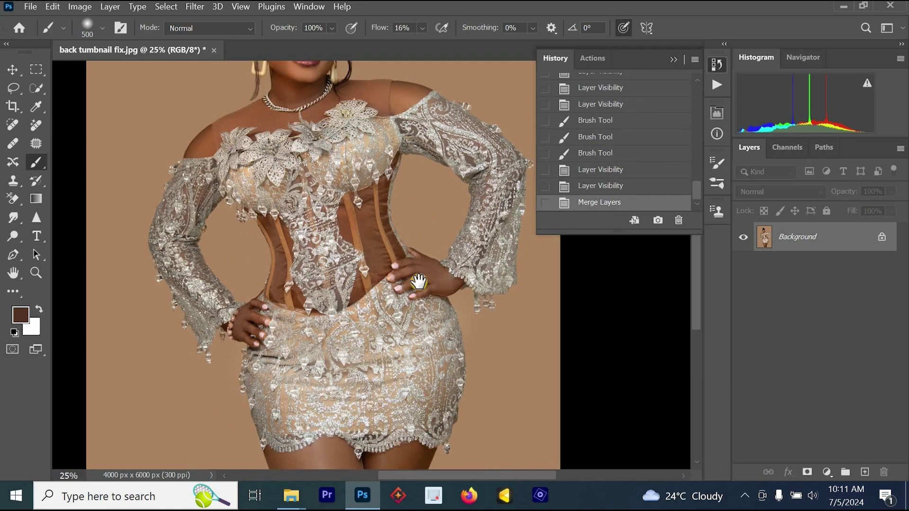
{"action": "key", "text": "ctrl+z"}
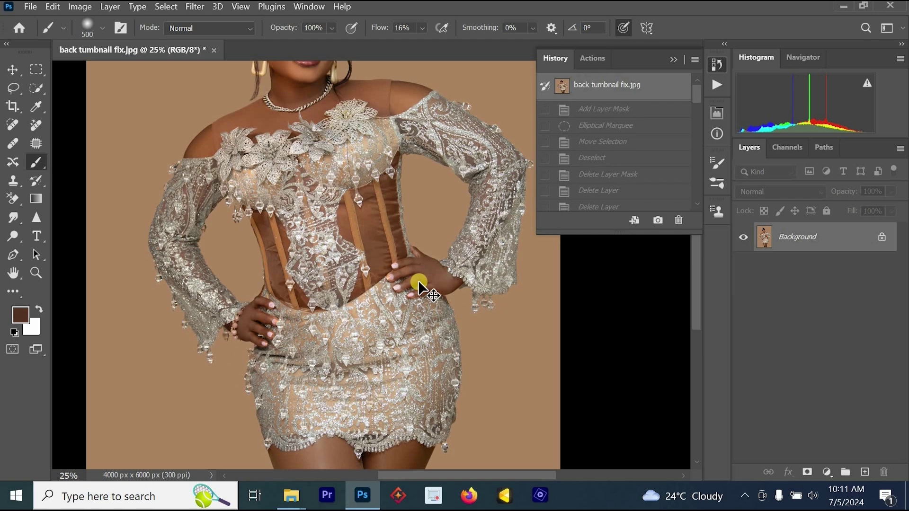
{"action": "key", "text": "ctrl+z"}
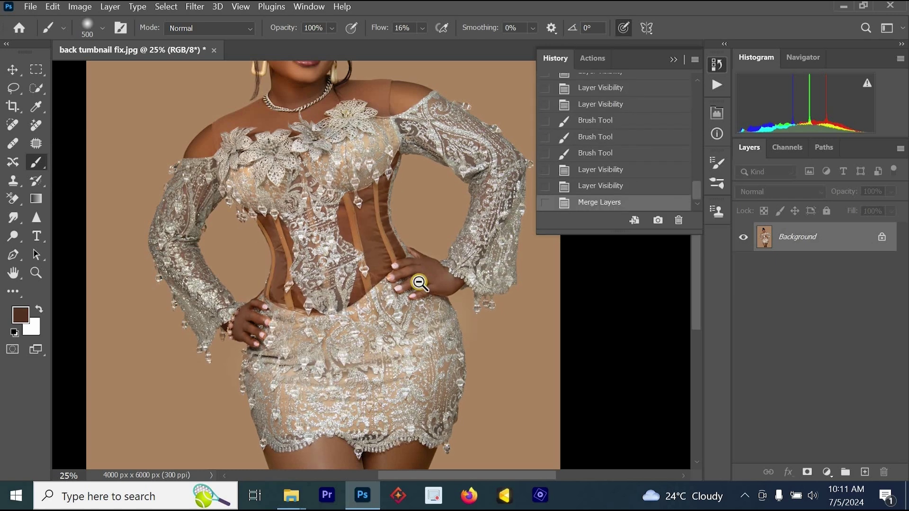
{"action": "scroll", "coordinate": [419, 283], "scroll_direction": "down", "scroll_amount": 1}
{"action": "scroll", "coordinate": [436, 300], "scroll_direction": "up", "scroll_amount": 1}
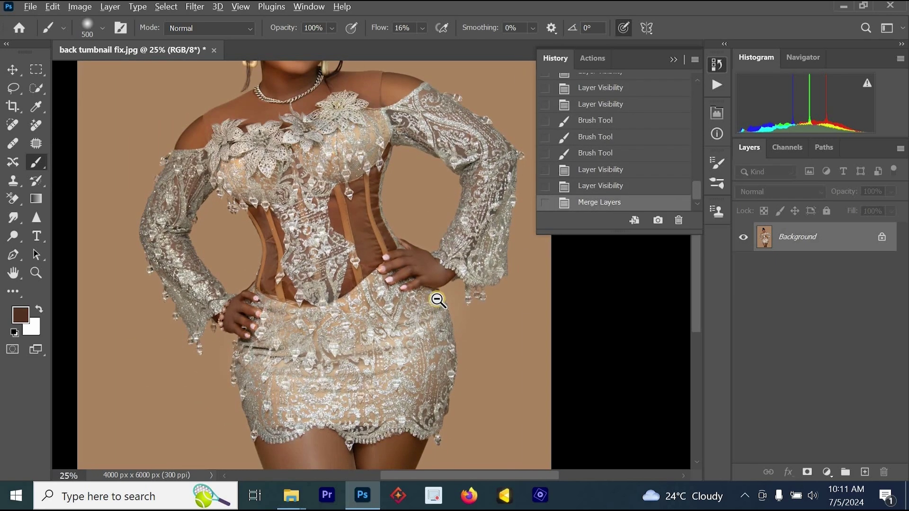
{"action": "scroll", "coordinate": [436, 300], "scroll_direction": "down", "scroll_amount": 1}
{"action": "scroll", "coordinate": [438, 286], "scroll_direction": "down", "scroll_amount": 1}
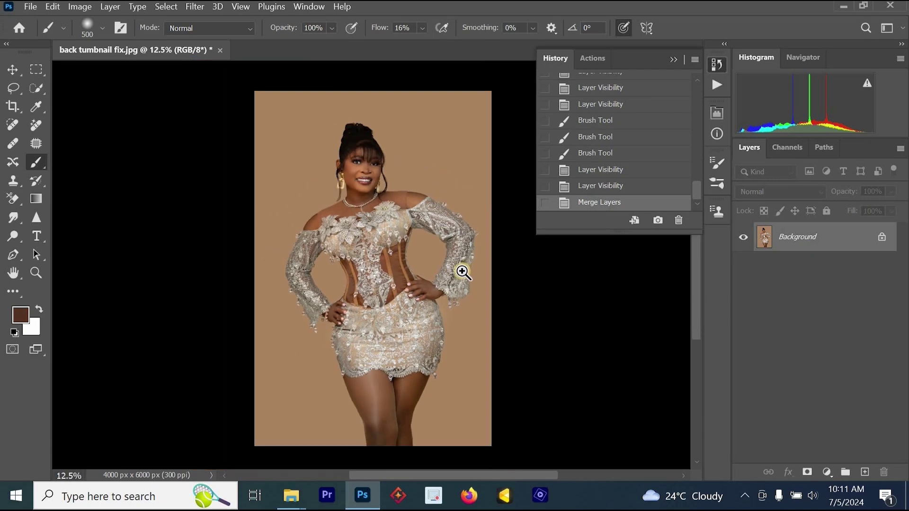
Close the history list and compare the whole figure before and after the retouch several times
{"action": "left_click", "coordinate": [672, 59]}
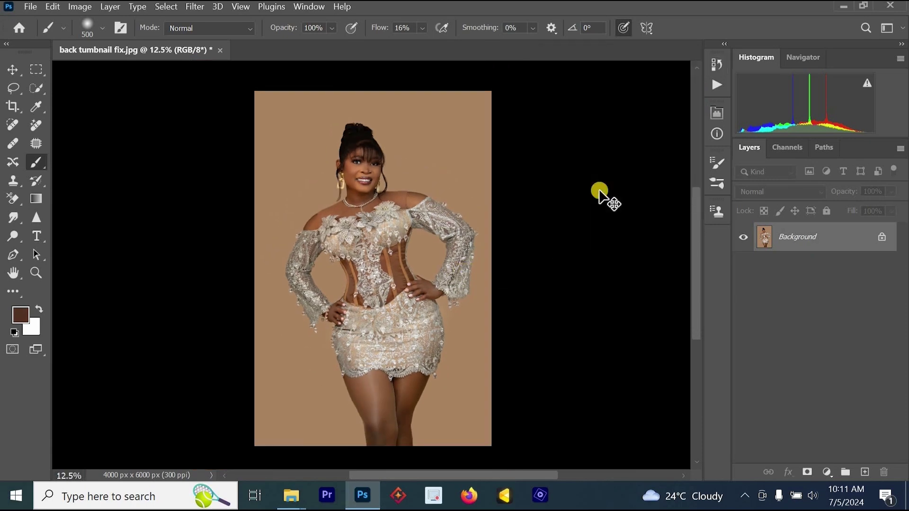
{"action": "key", "text": "ctrl+shift+z"}
{"action": "key", "text": "ctrl+shift+z"}
{"action": "key", "text": "ctrl+z"}
{"action": "key", "text": "ctrl+shift+z"}
{"action": "key", "text": "ctrl+z"}
{"action": "key", "text": "ctrl+shift+z"}
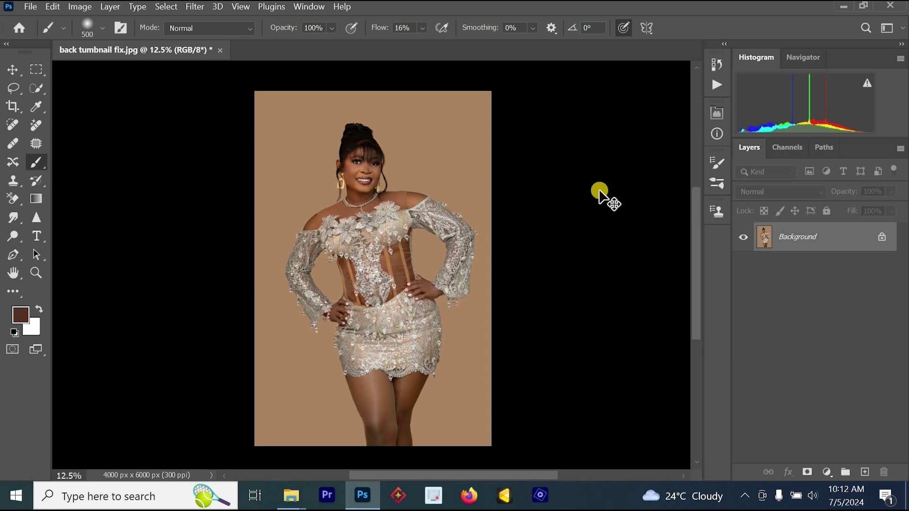
{"action": "key", "text": "ctrl+shift+z"}
{"action": "key", "text": "ctrl+z"}
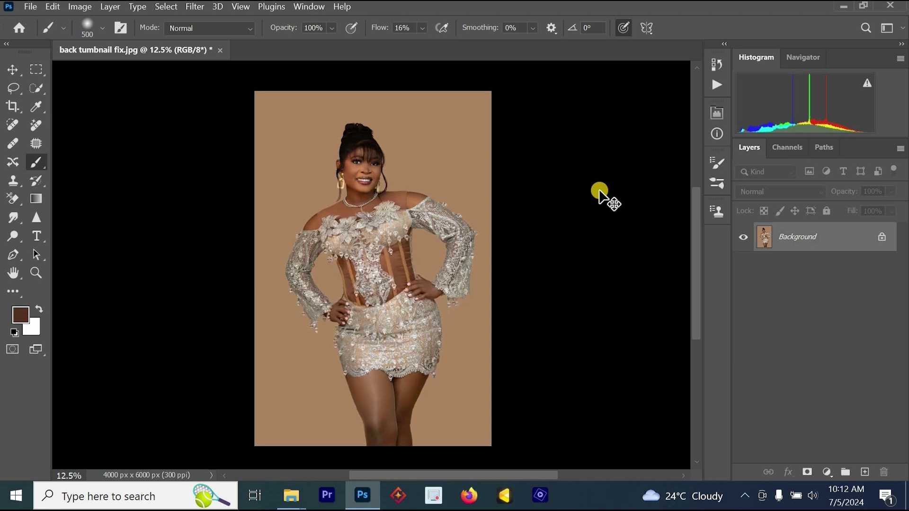